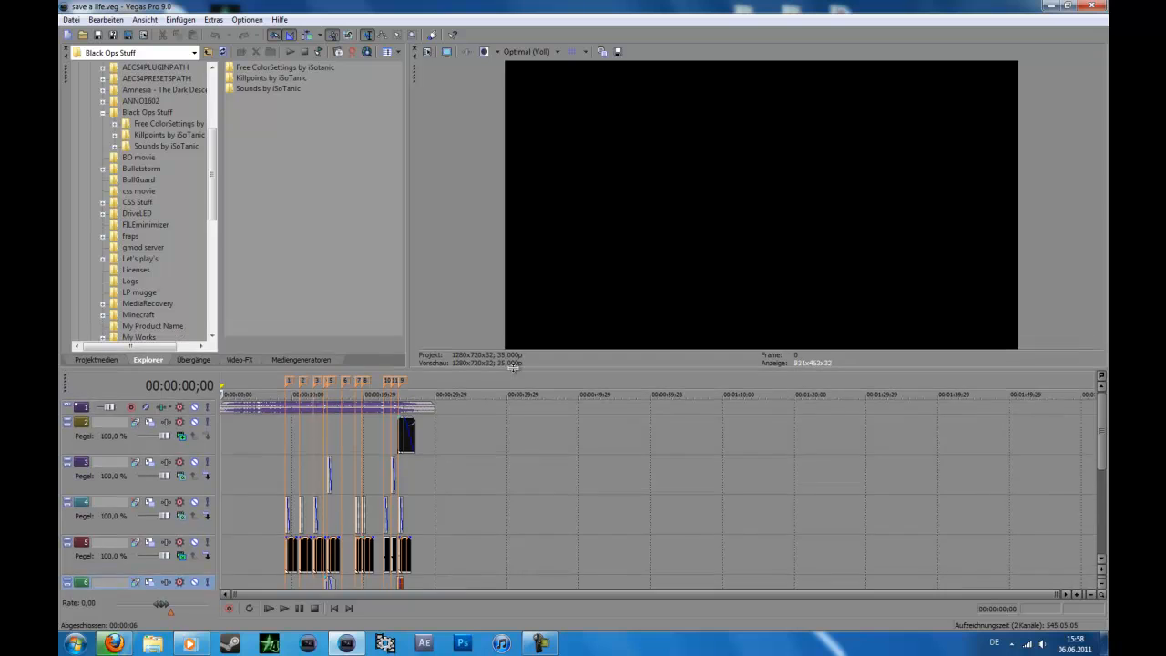
Step: Enlarge the video preview and inspect the finished project's two stacked footage tracks at several timeline positions
drag(410, 313, 537, 302)
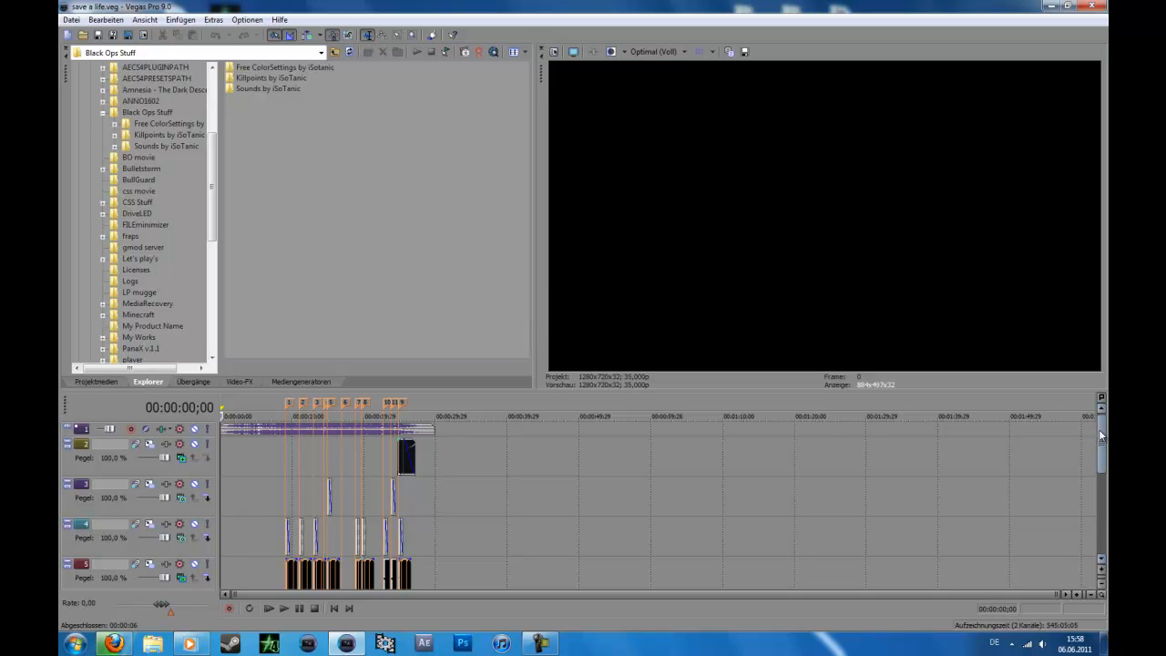
drag(1099, 430, 1099, 465)
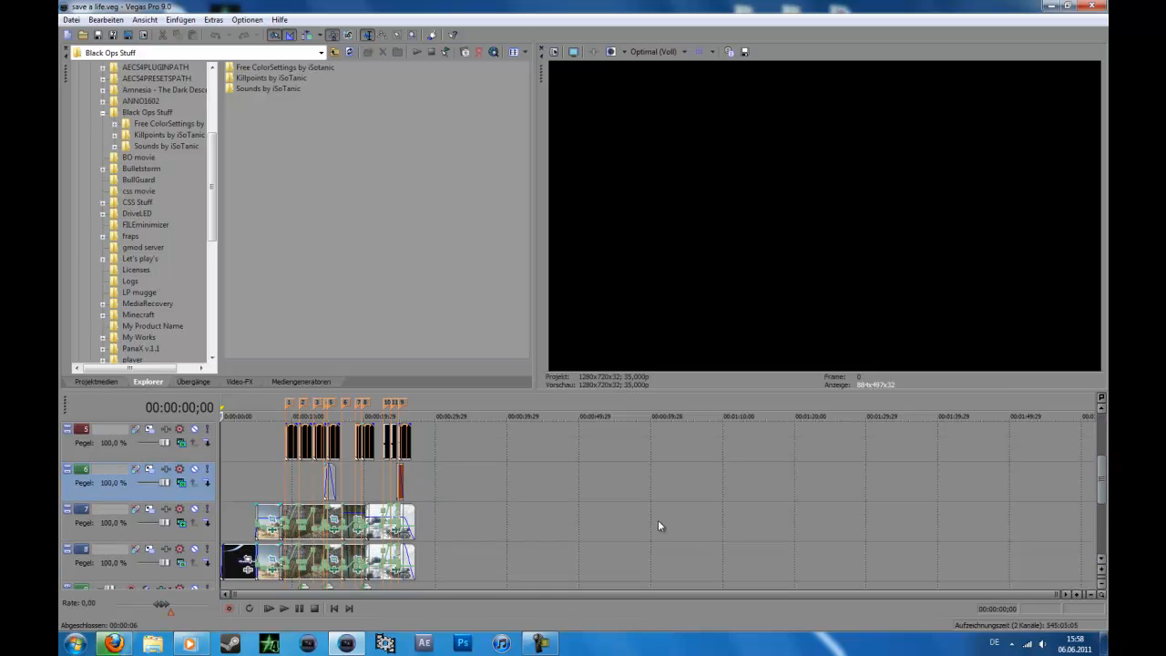
click(286, 516)
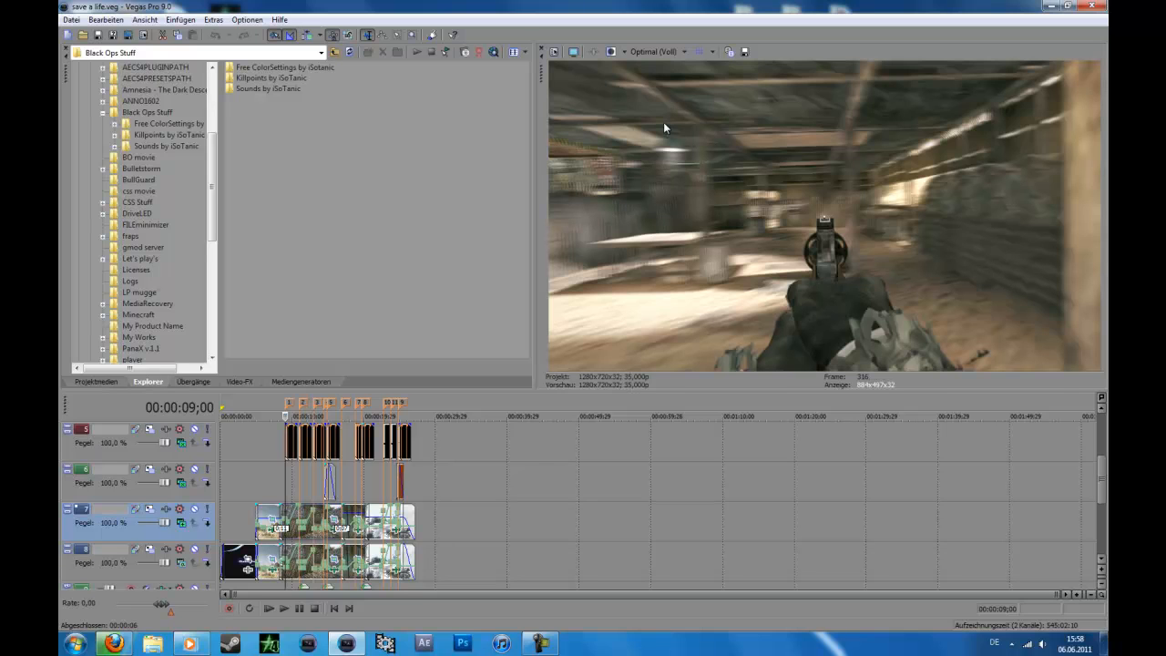
click(323, 550)
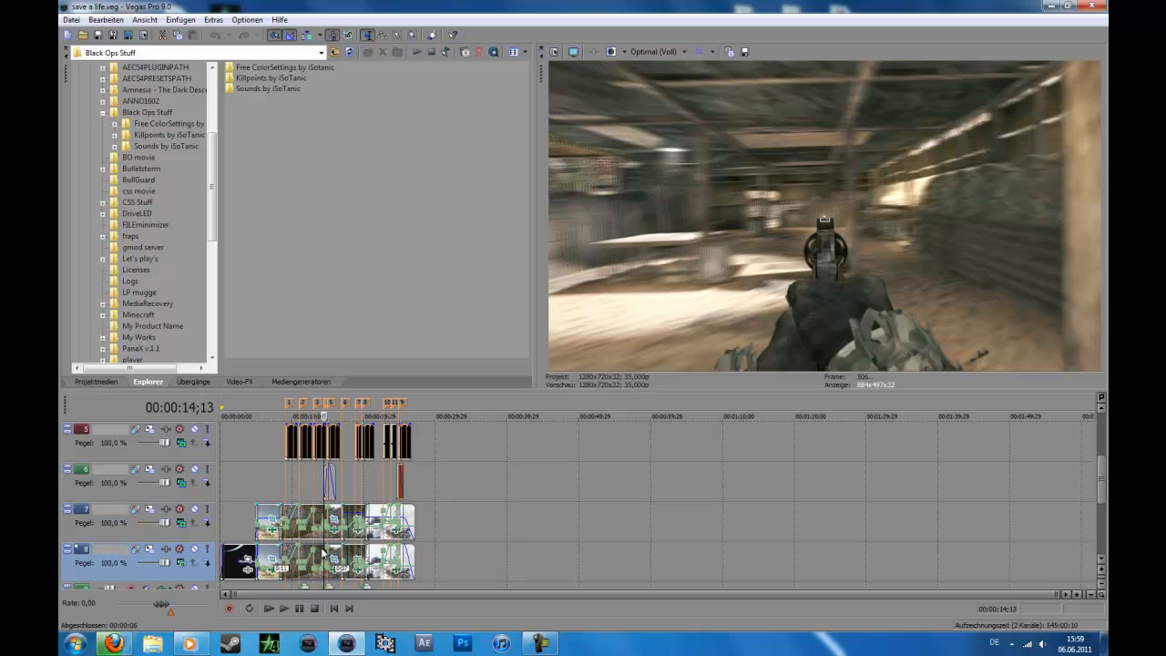
click(659, 51)
click(922, 156)
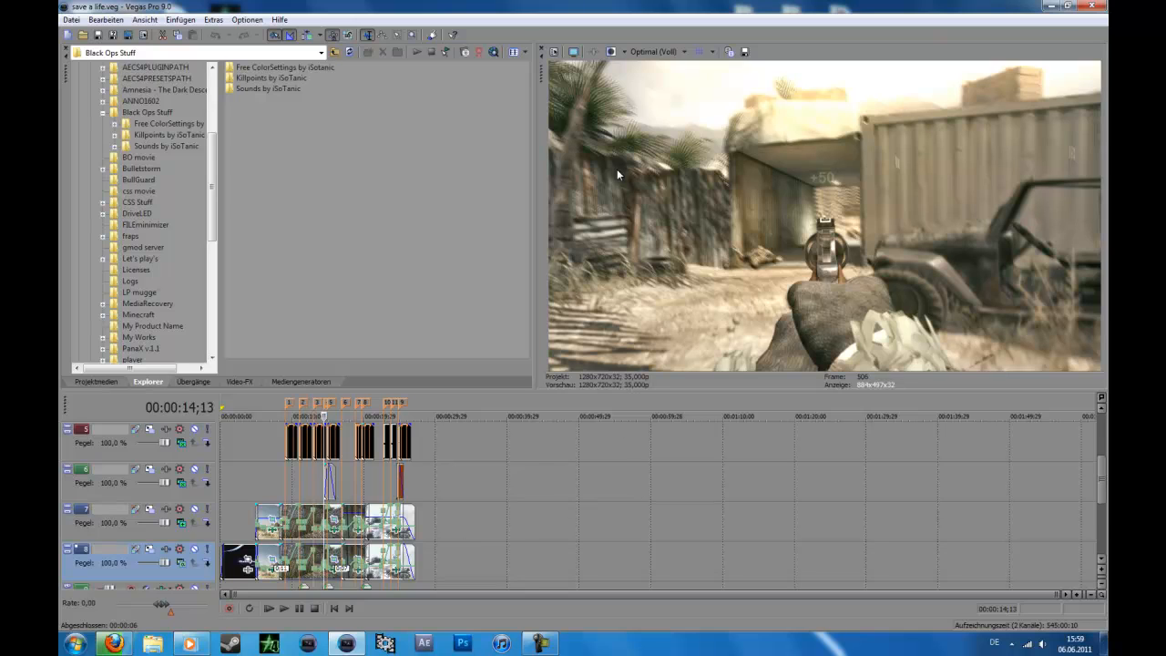
click(647, 515)
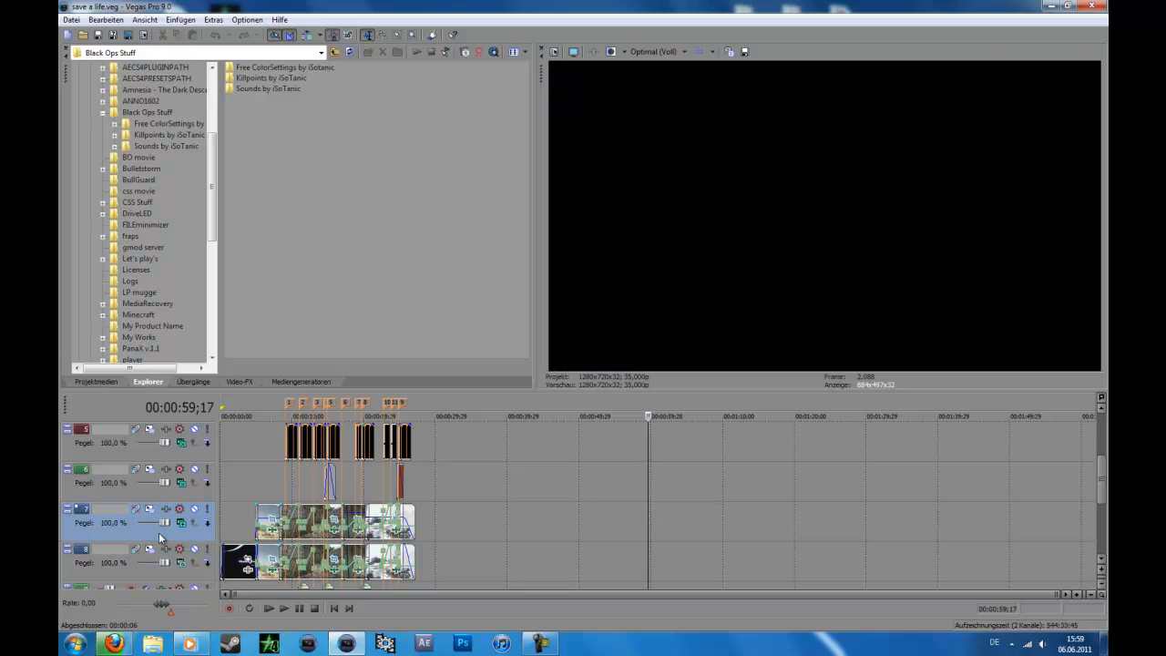
Step: Start a new project with two video tracks and set the upper track's compositing mode to Hinzufügen
click(67, 35)
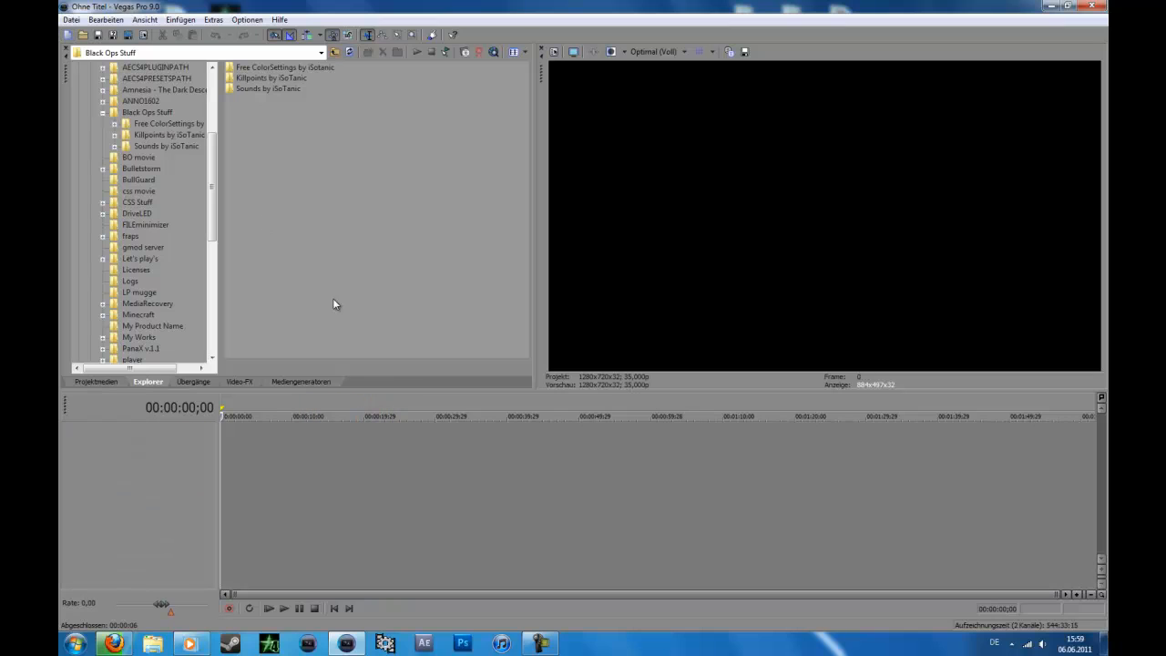
right_click(191, 442)
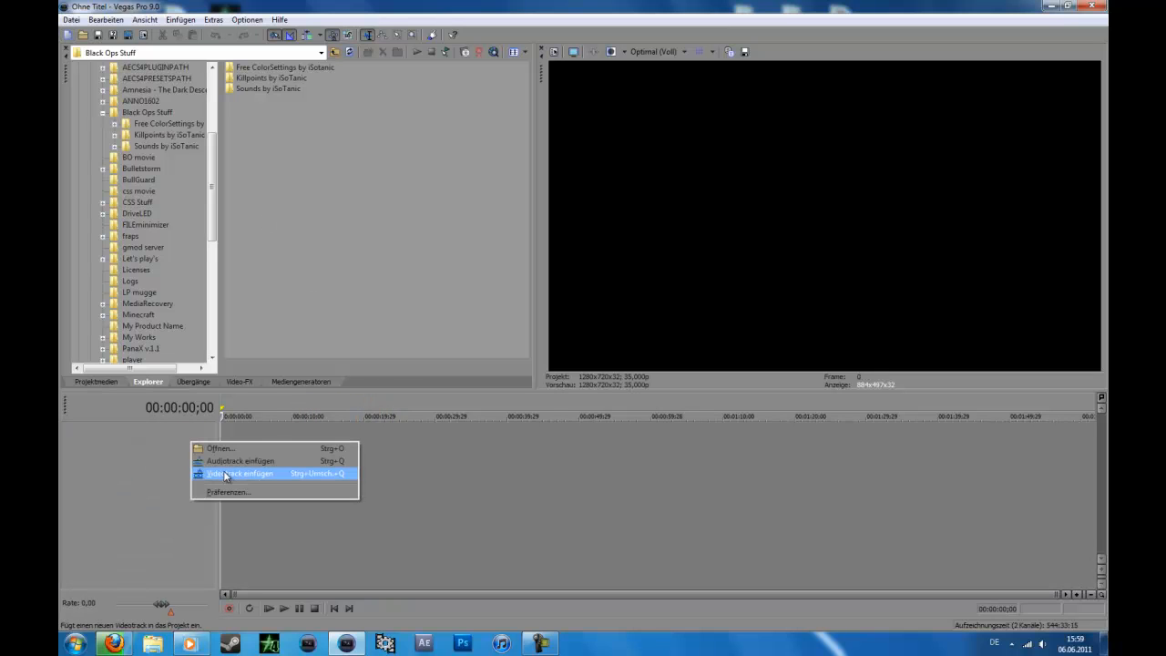
click(227, 473)
right_click(158, 488)
click(193, 518)
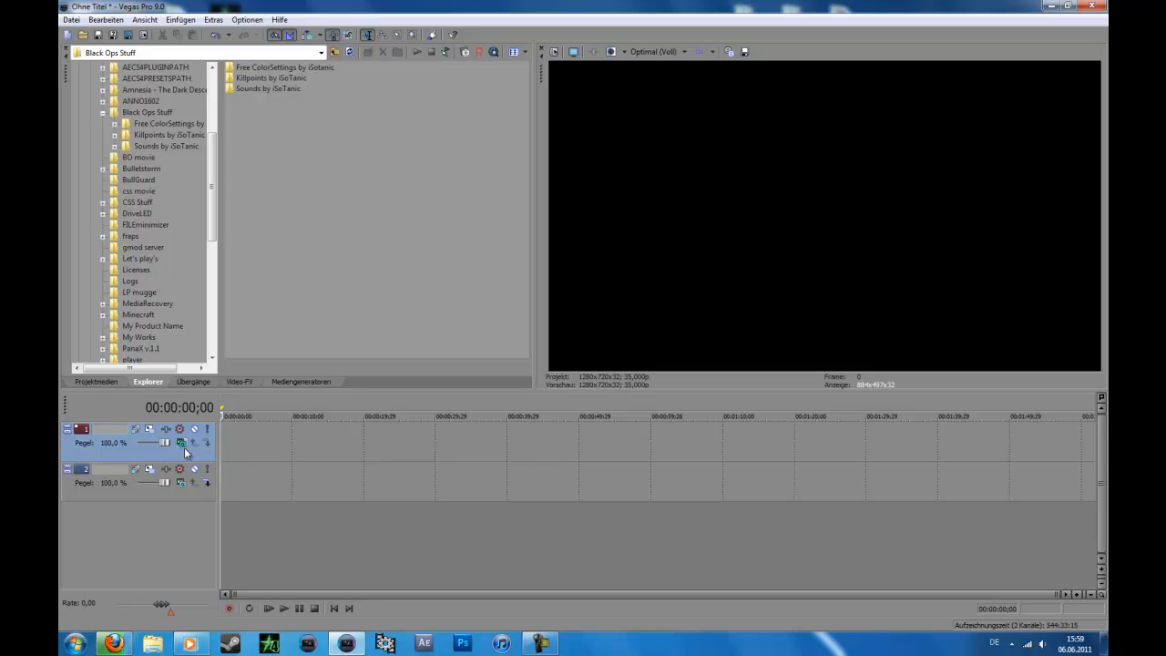
click(181, 443)
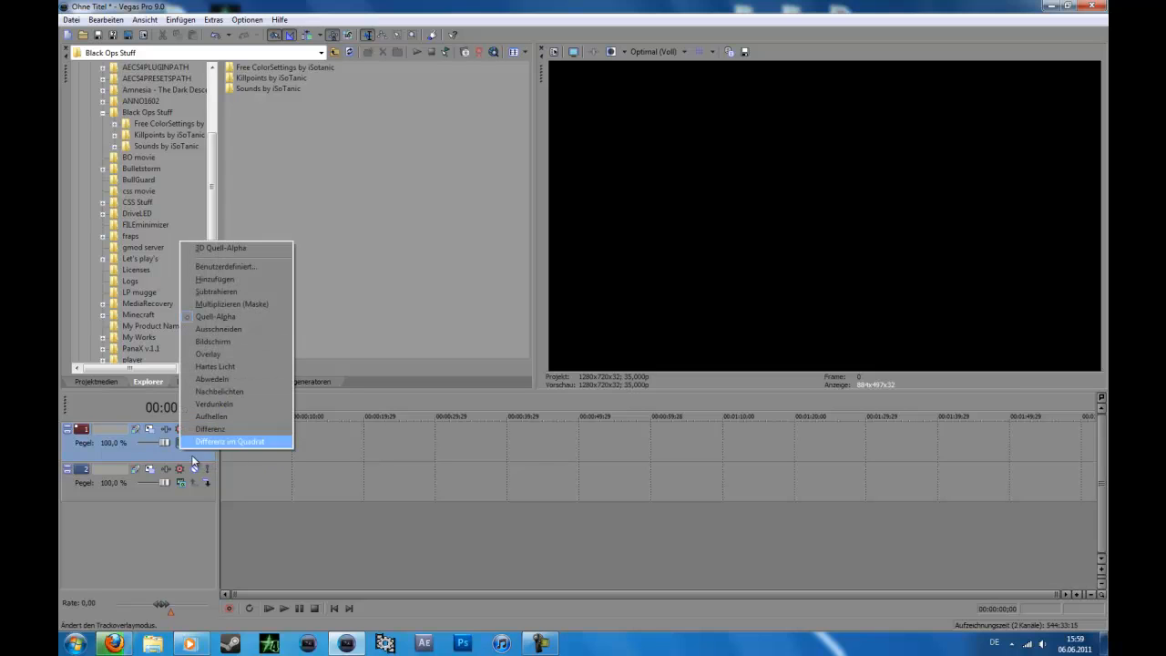
click(227, 280)
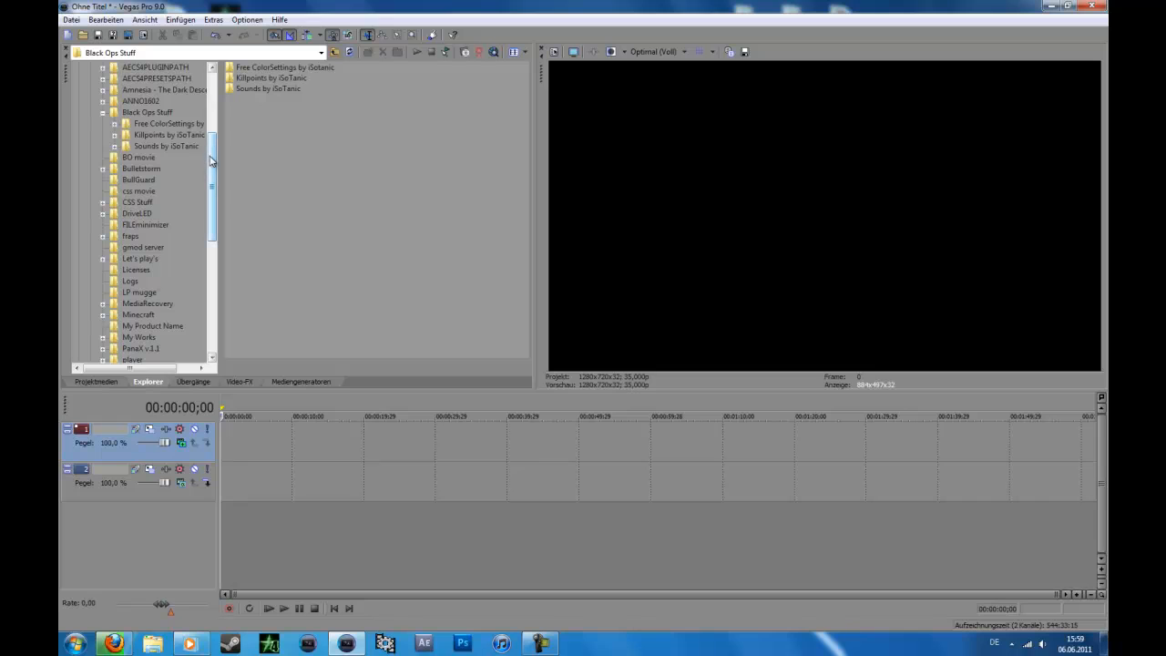
Step: Place the sick 4k clip from the BO movie folder at the start of the upper track and set preview quality to Vorschau (Halbe)
click(146, 157)
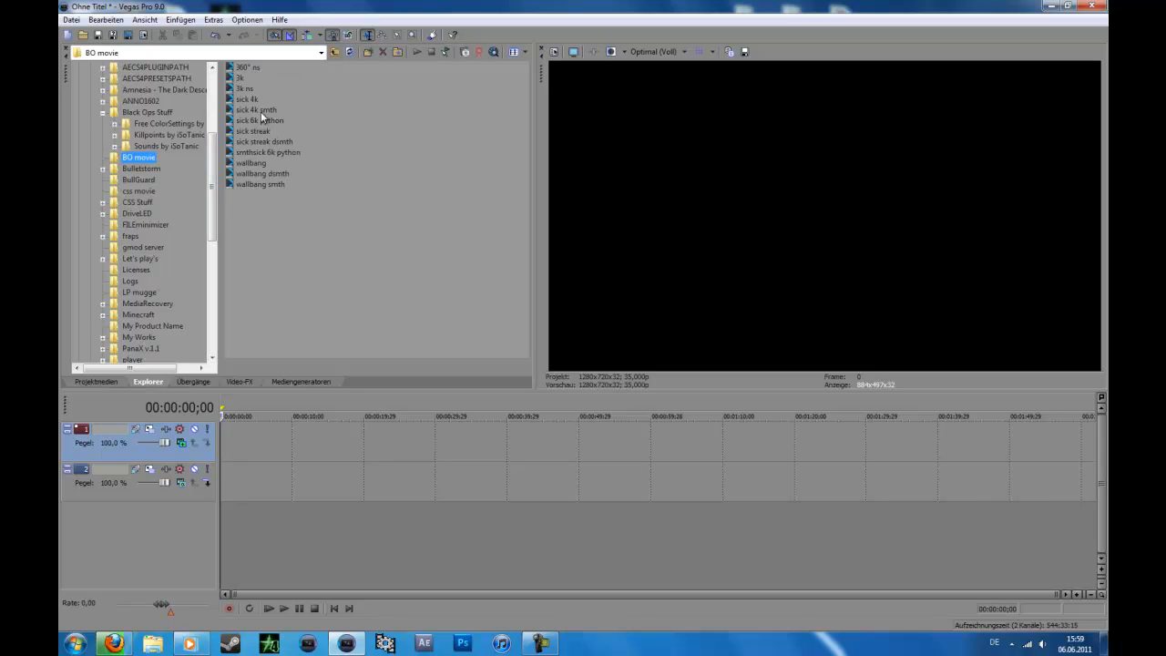
drag(247, 99, 222, 427)
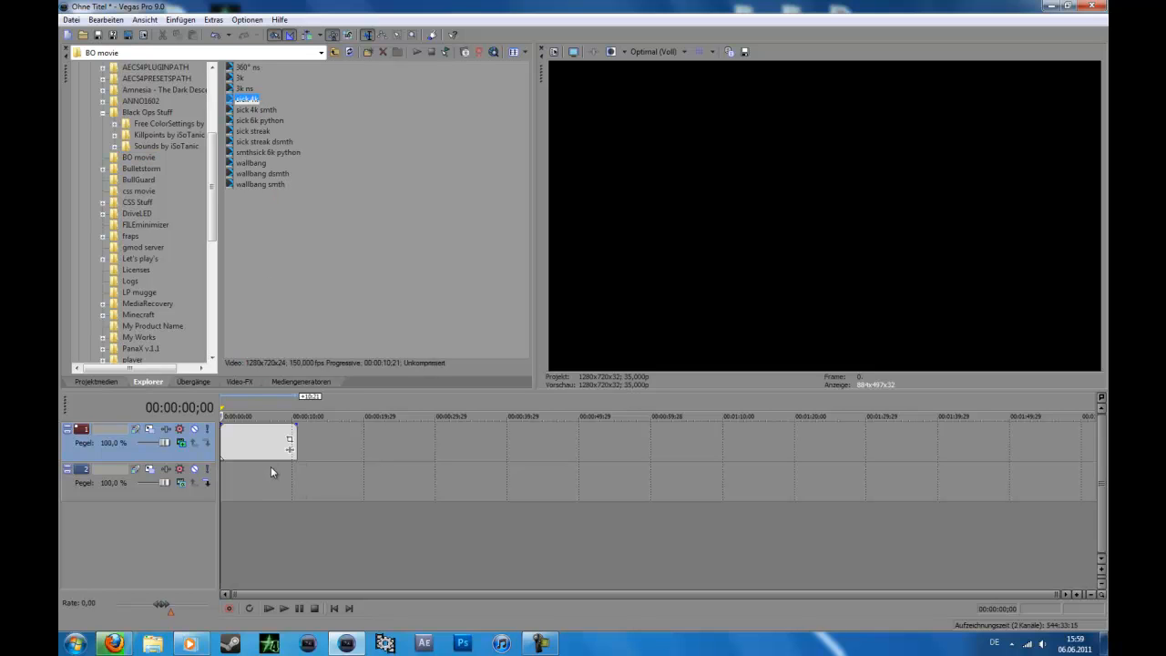
click(658, 53)
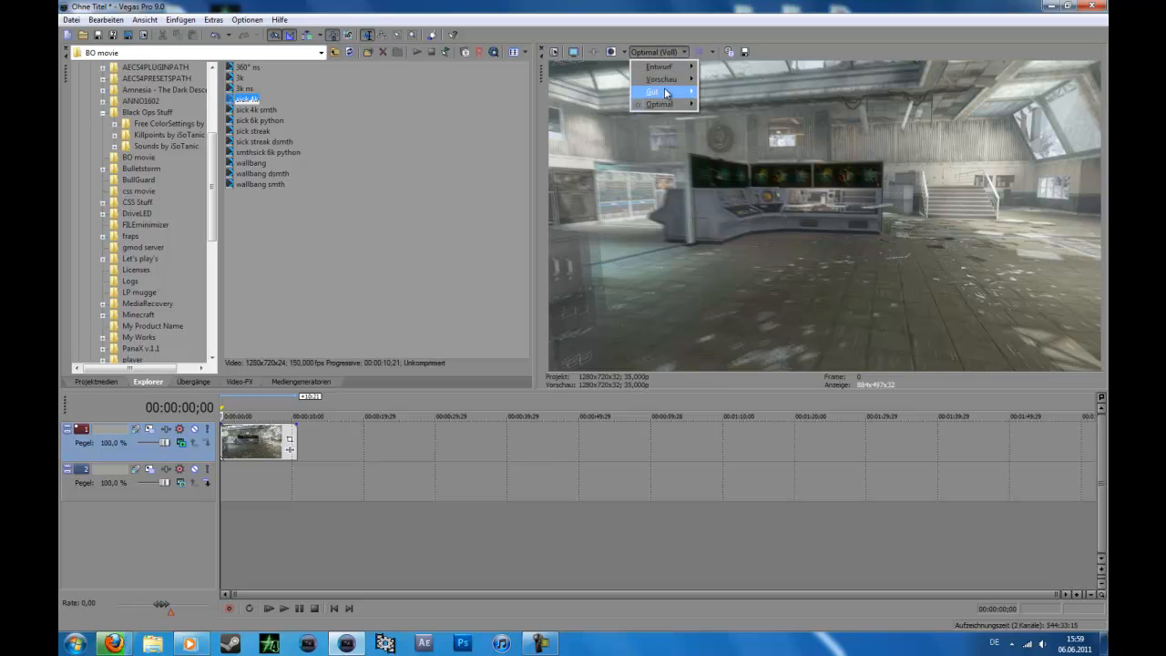
mouse_move(673, 82)
click(724, 100)
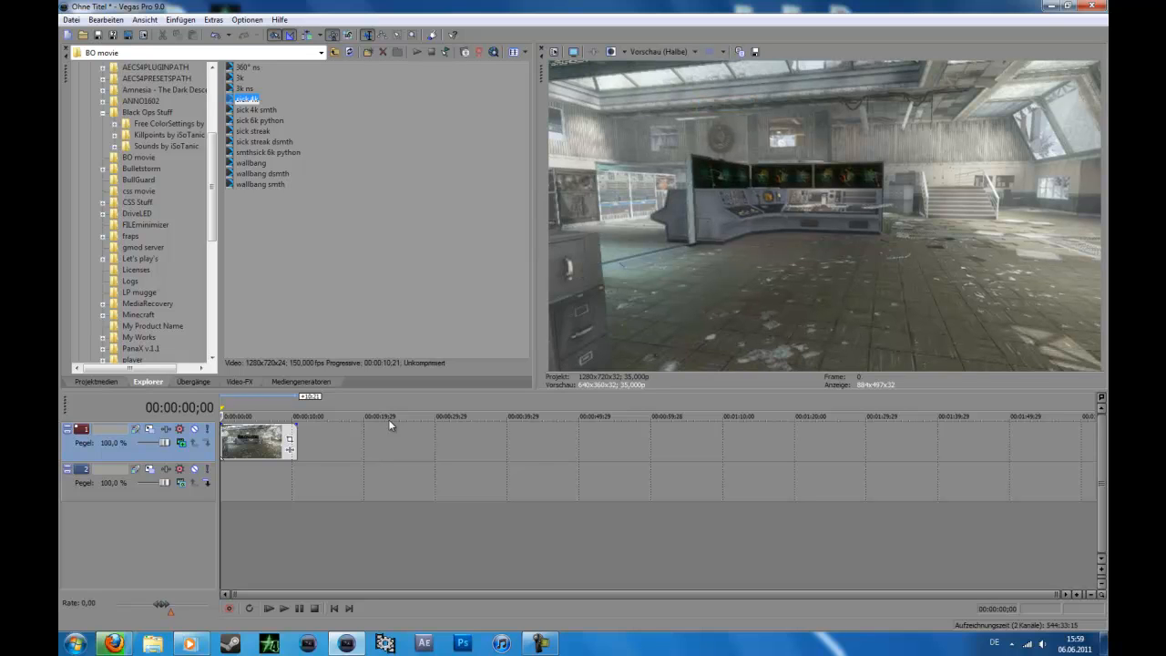
Step: Place the sick 4k clip at the start of the lower track, directly beneath the first copy
click(250, 441)
drag(248, 104, 264, 478)
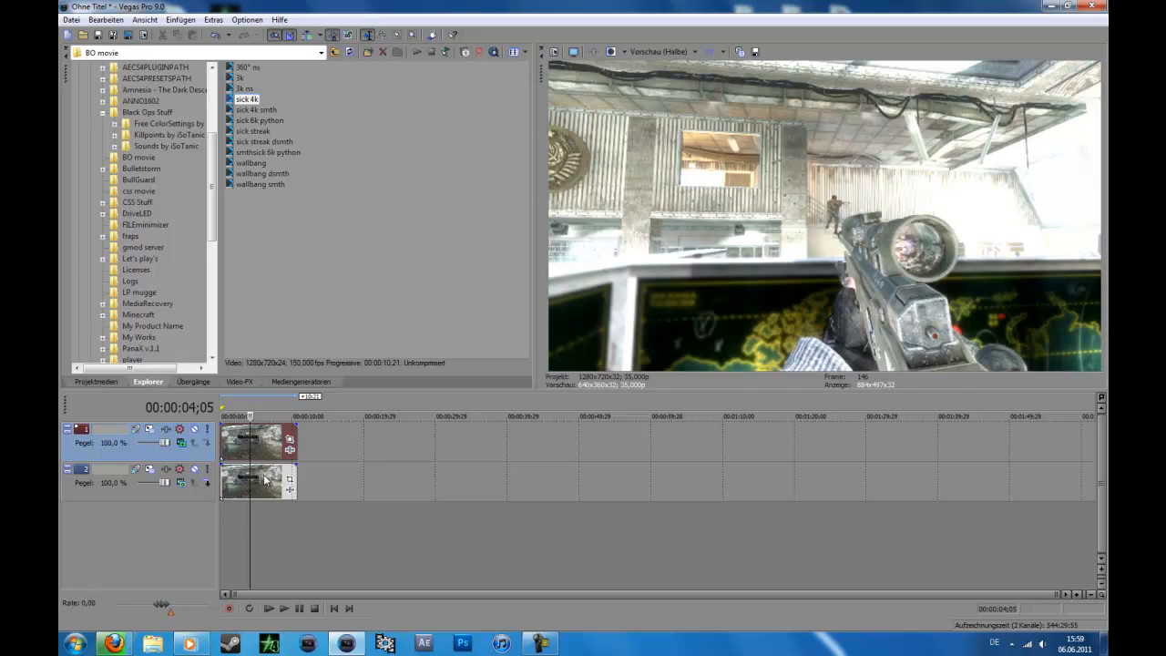
click(260, 480)
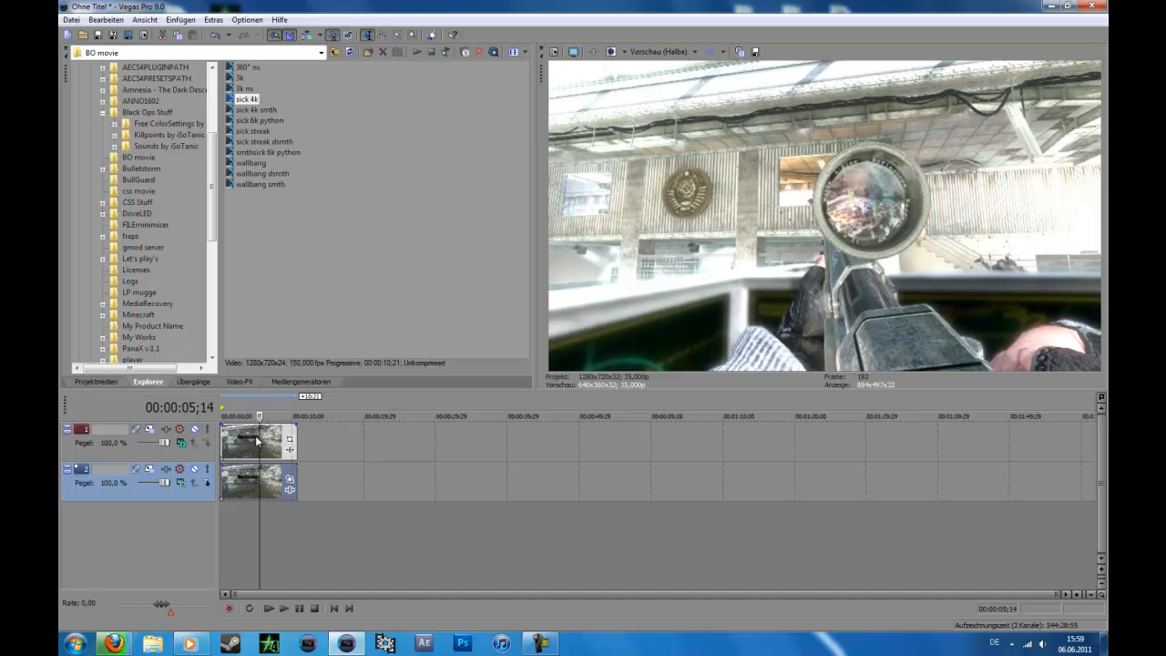
Step: Compare the preview image with the upper track muted and unmuted
click(248, 447)
click(194, 428)
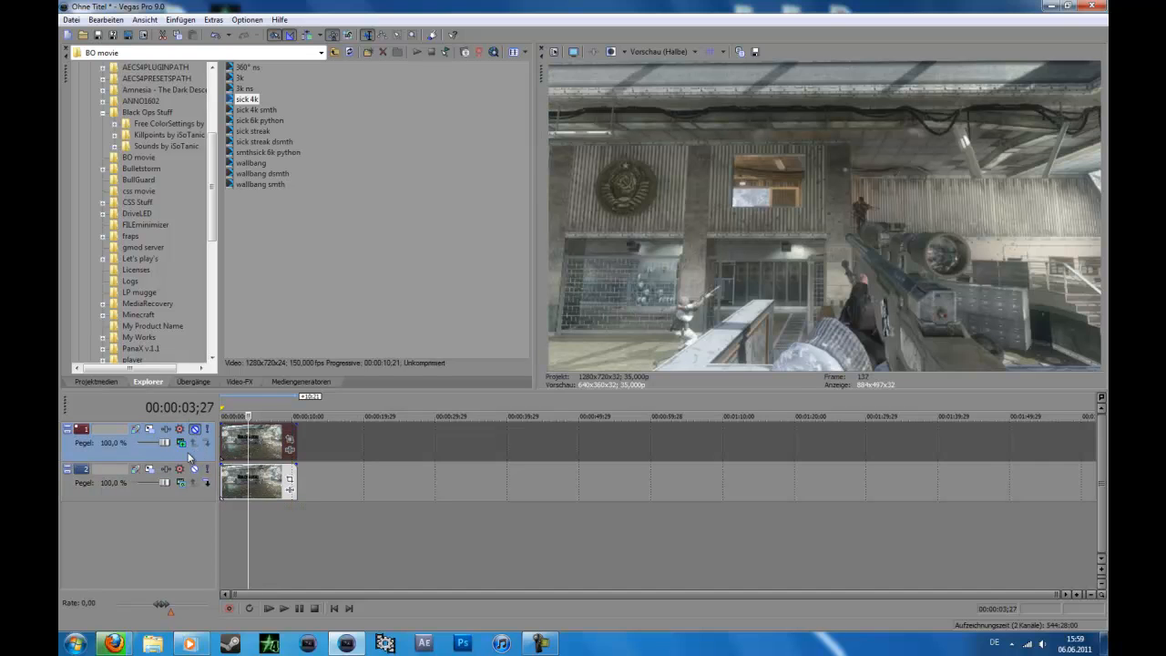
click(195, 429)
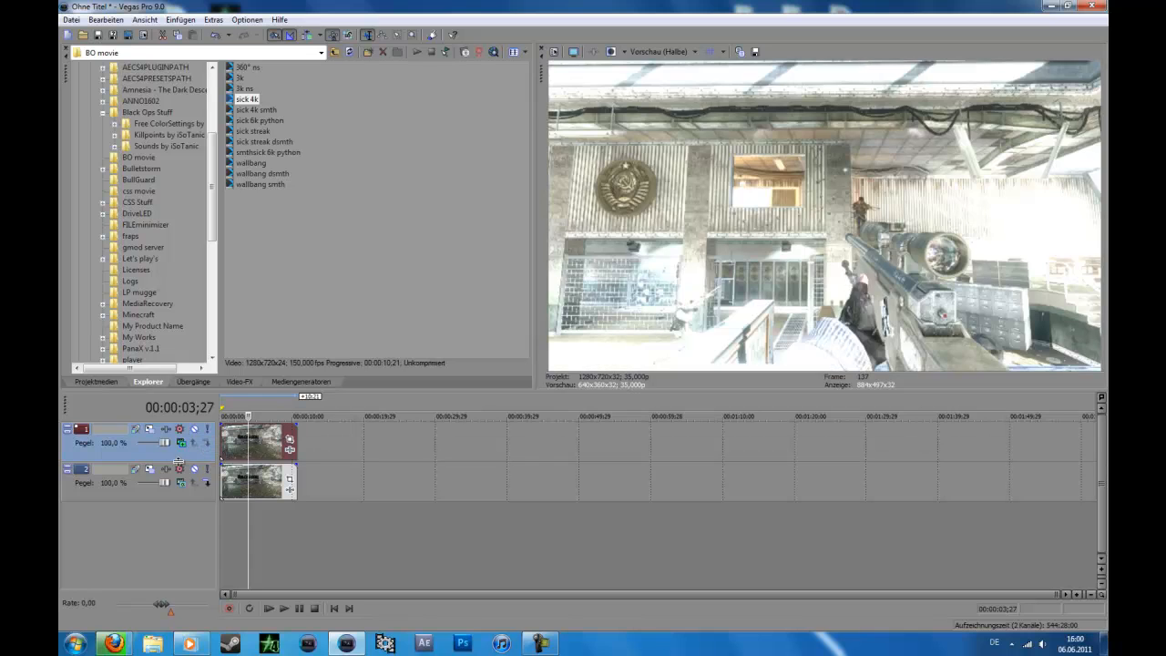
Step: Delete the upper track and check the remaining clip's event properties
key(Delete)
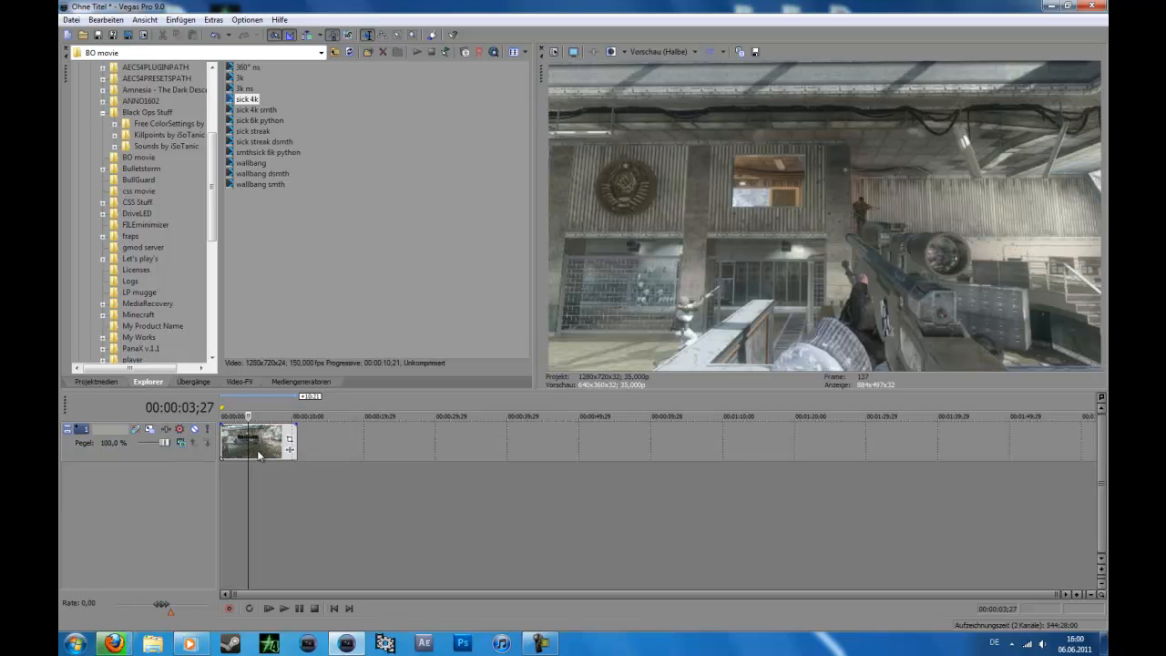
click(259, 455)
right_click(258, 441)
click(326, 432)
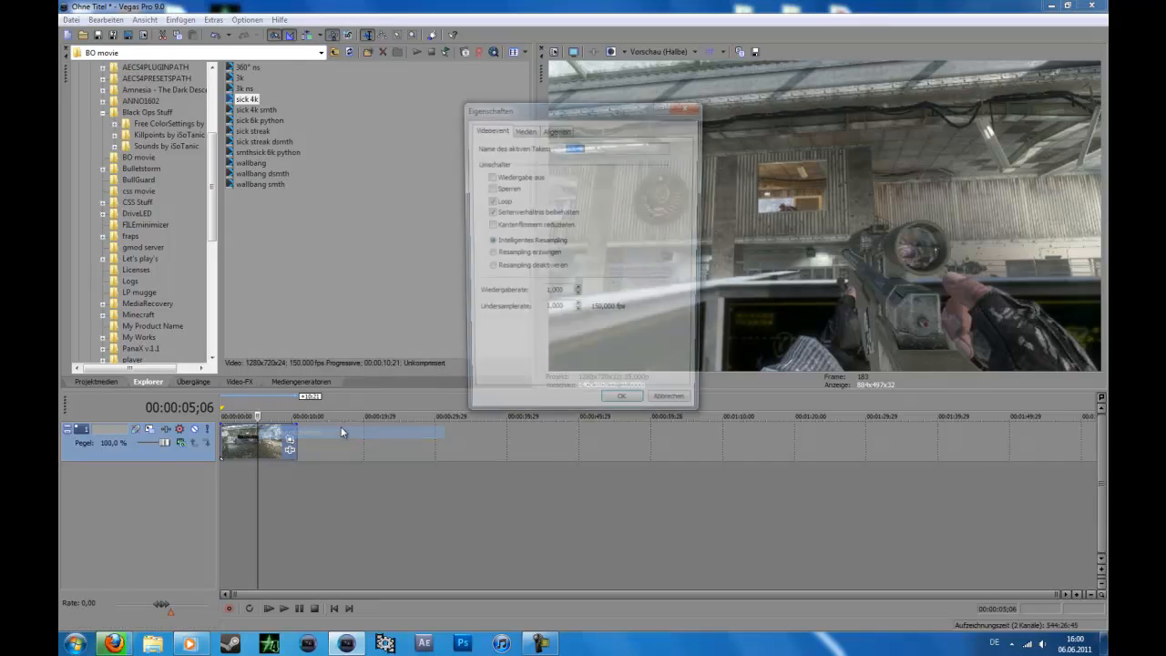
click(675, 410)
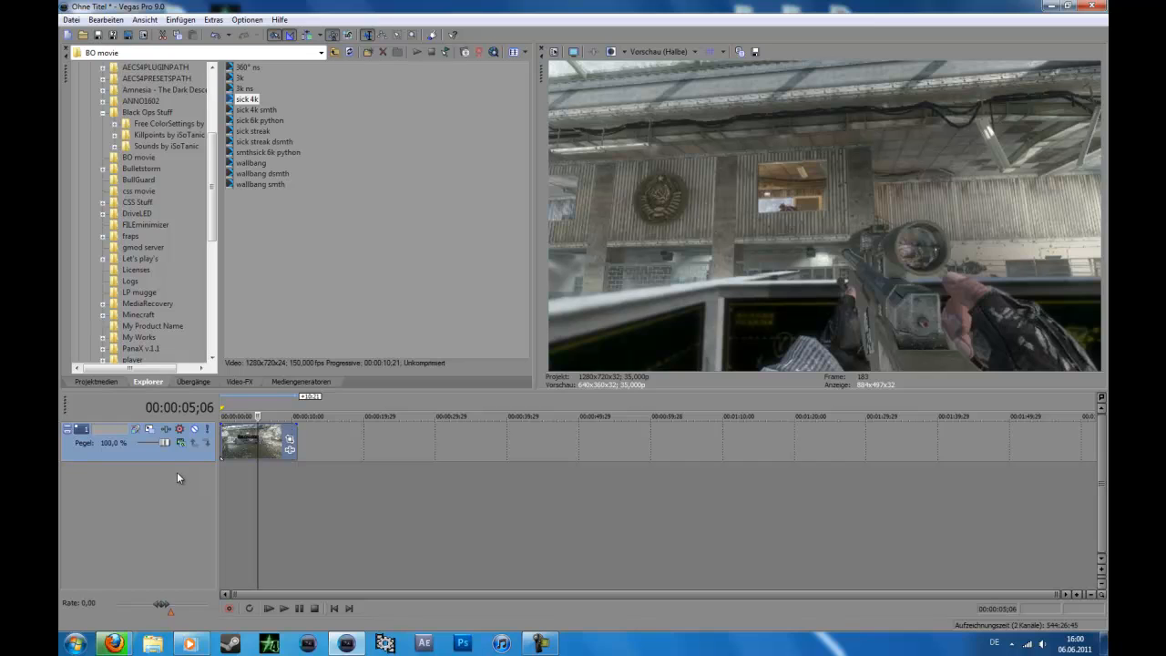
Step: Insert a new video track above the clip's track and set its compositing mode to Hinzufügen
right_click(182, 457)
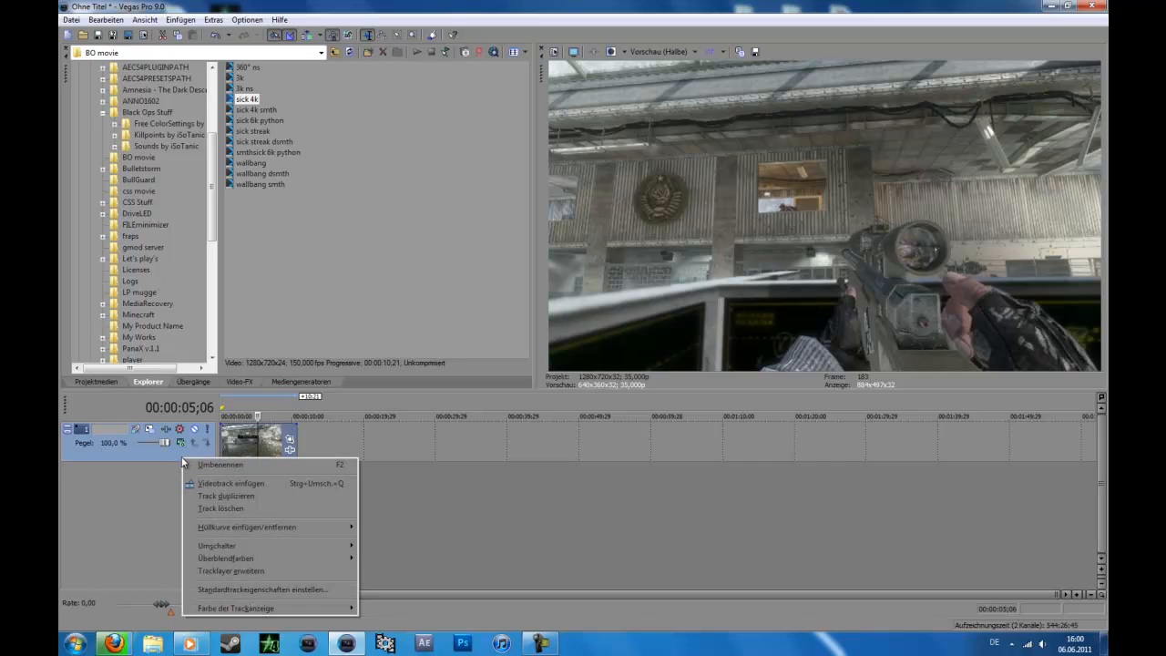
click(194, 482)
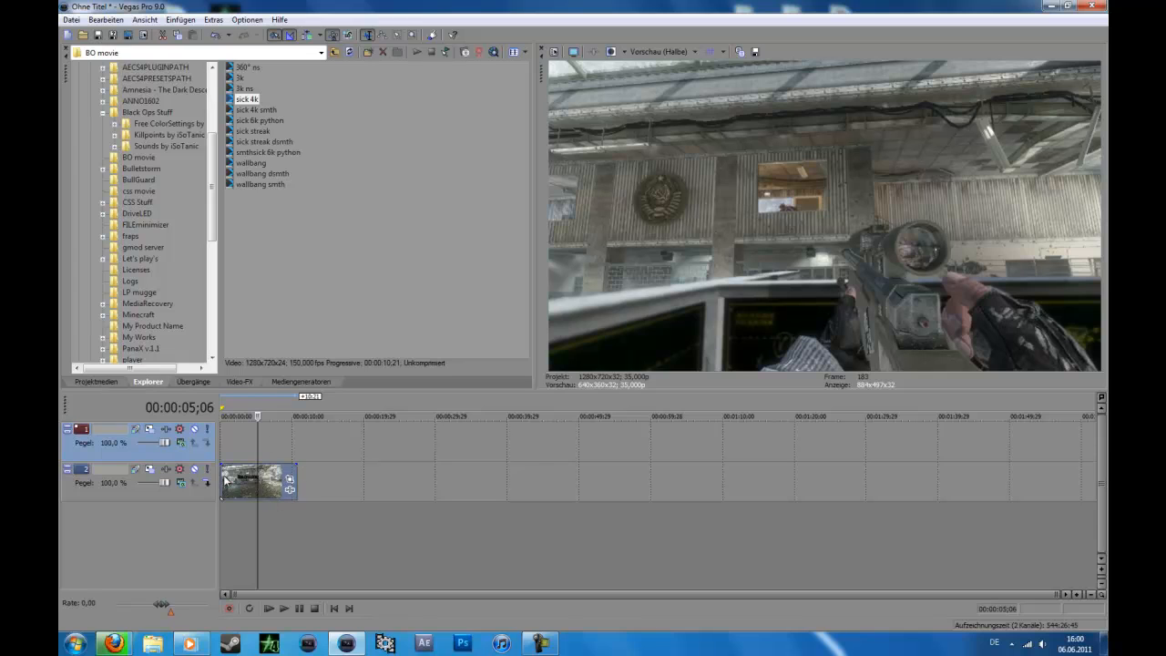
click(181, 443)
click(221, 278)
Step: Copy the lower track's sick 4k clip to the start of the upper track and preview the blended frames
click(223, 491)
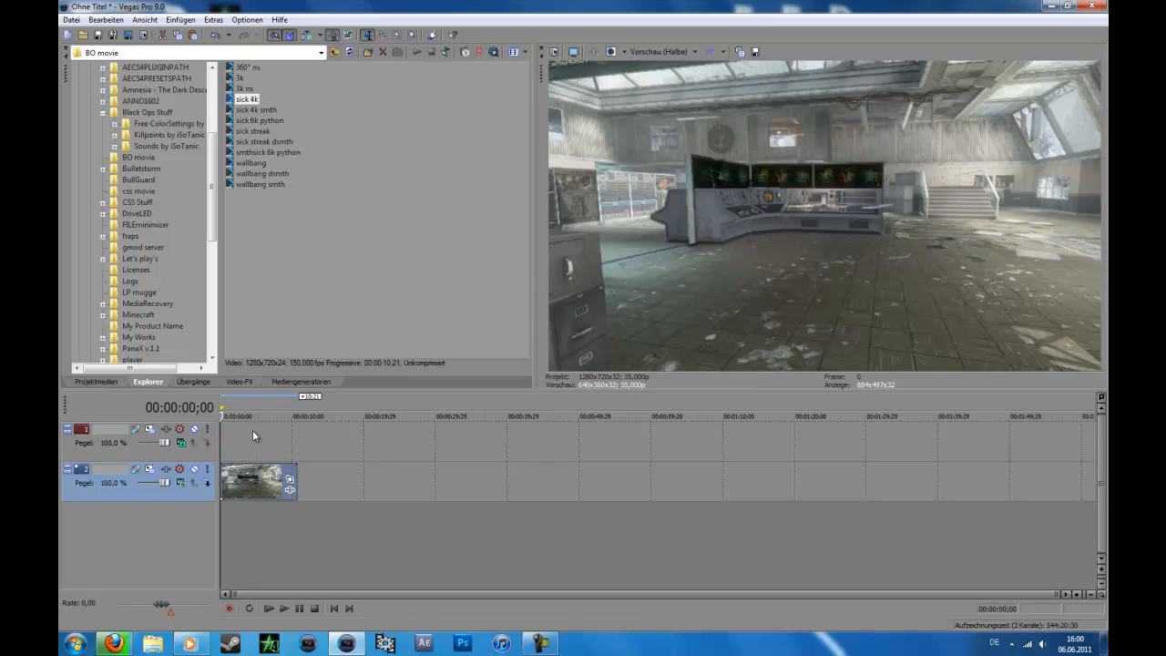
click(227, 431)
key(ctrl+v)
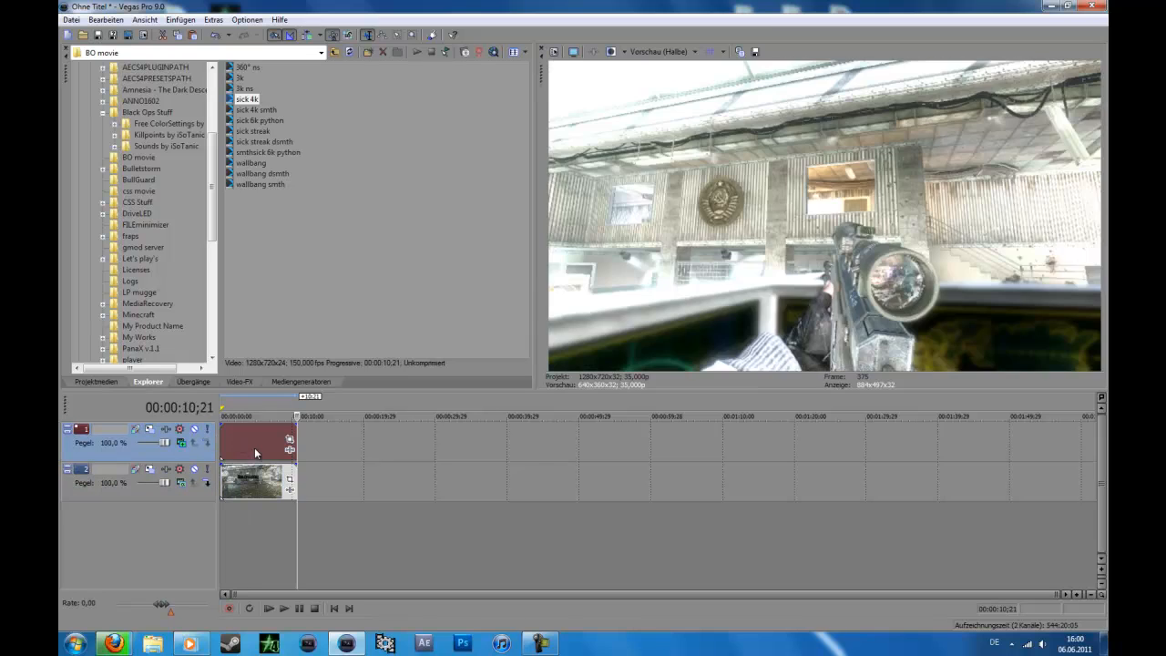
click(255, 451)
click(272, 444)
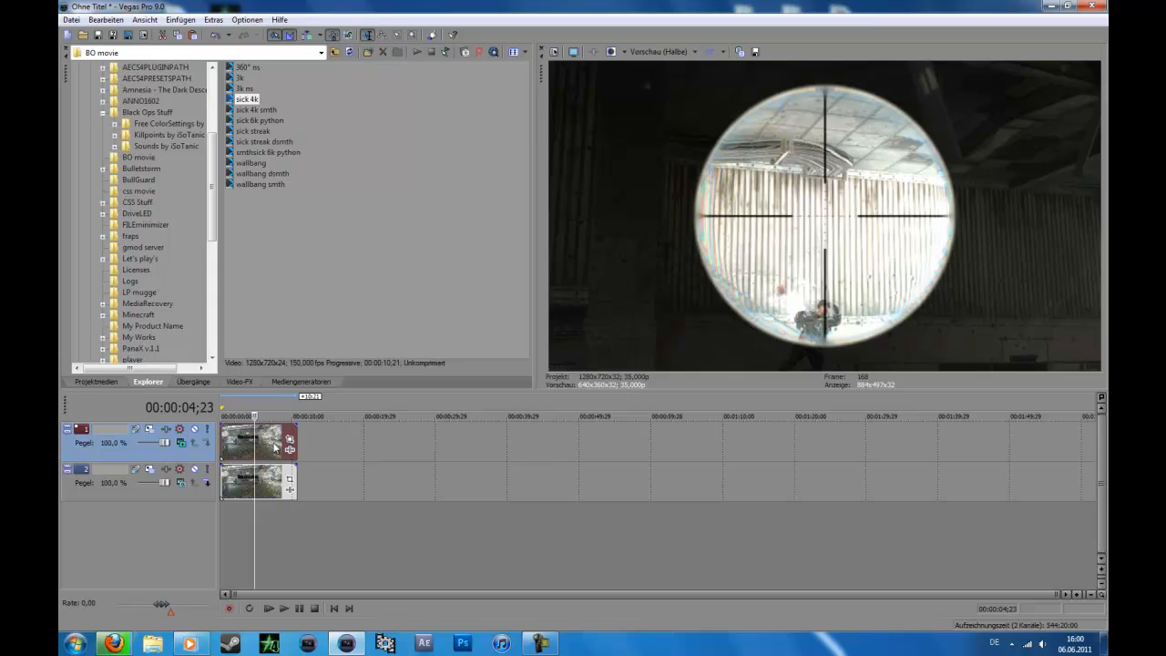
Step: Delete the sick 4k clips from both video tracks
key(Delete)
click(260, 484)
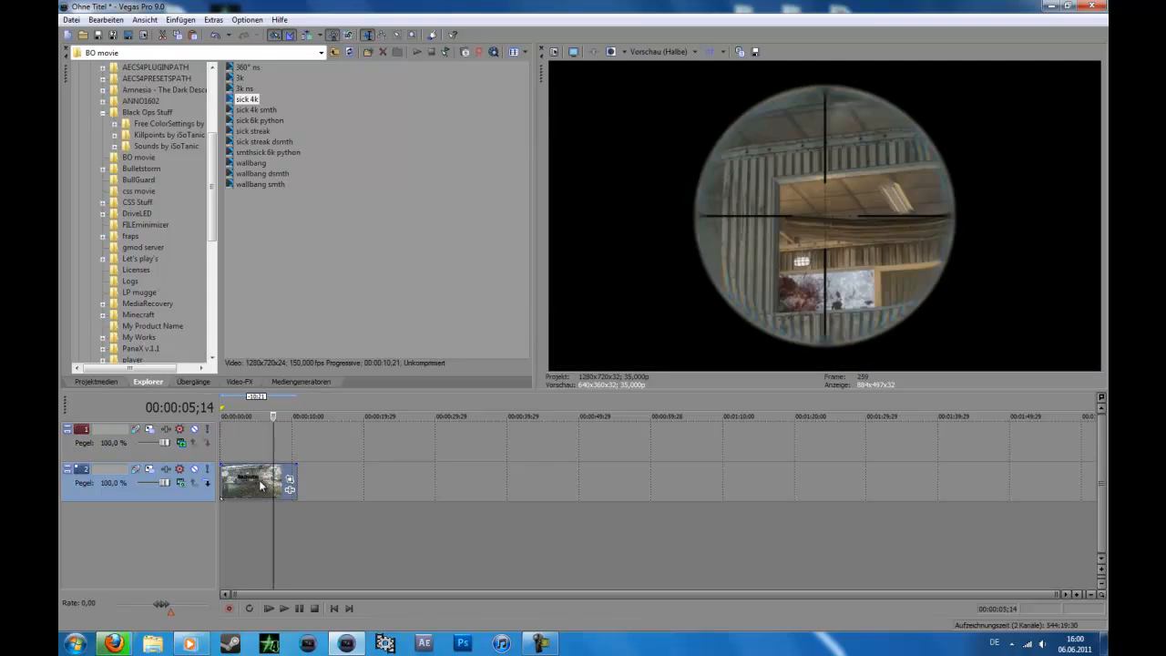
key(Delete)
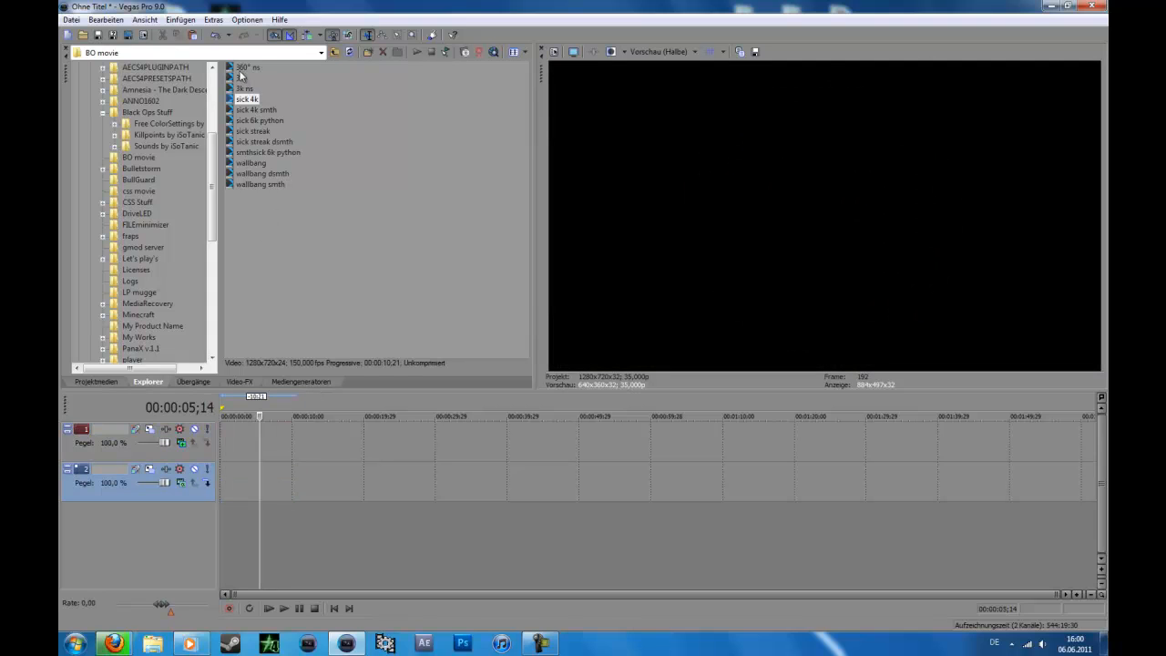
Step: Preview several clips in the BO movie folder, including sick 6k python, sick 4k smth and wallbang dsmth
click(257, 120)
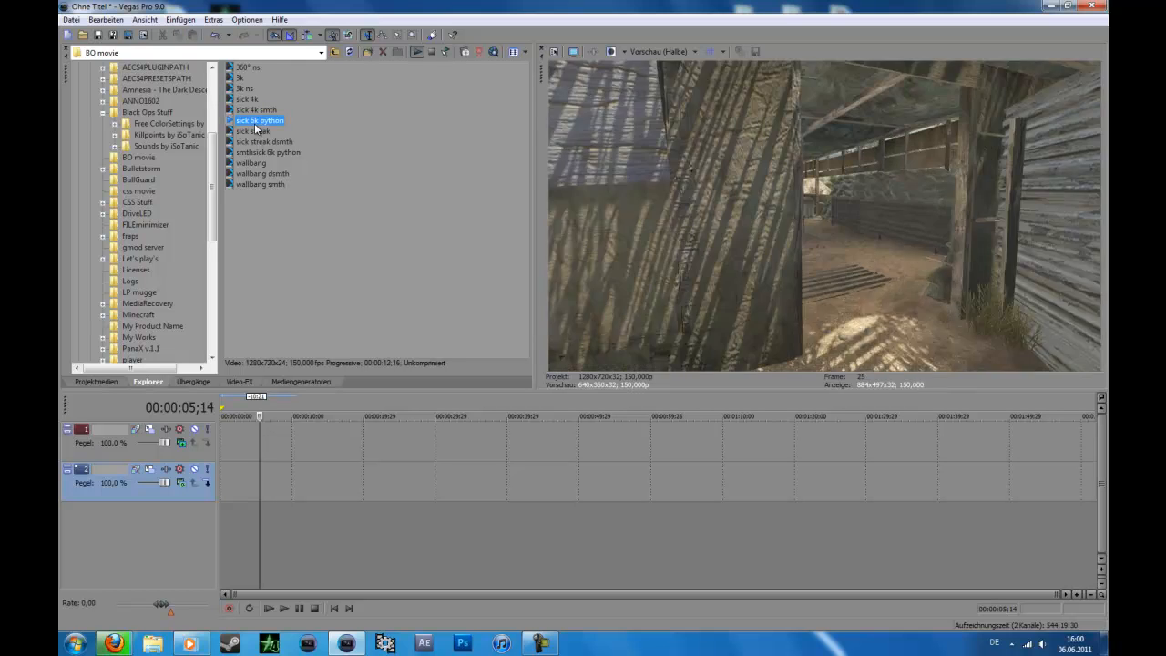
click(256, 110)
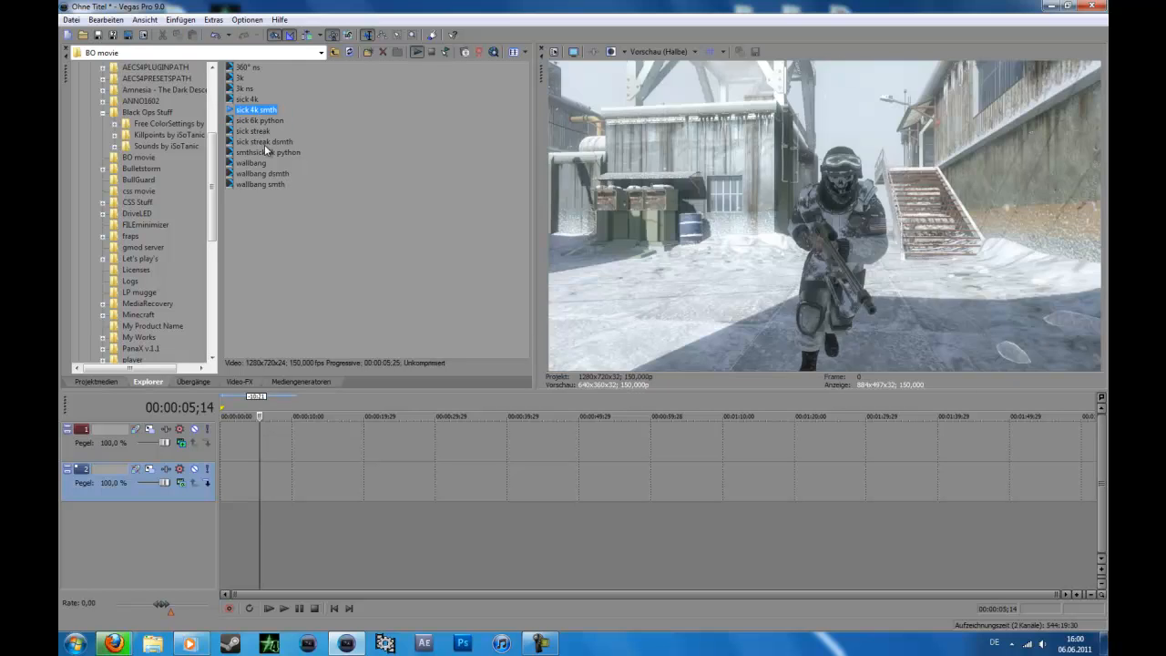
click(268, 153)
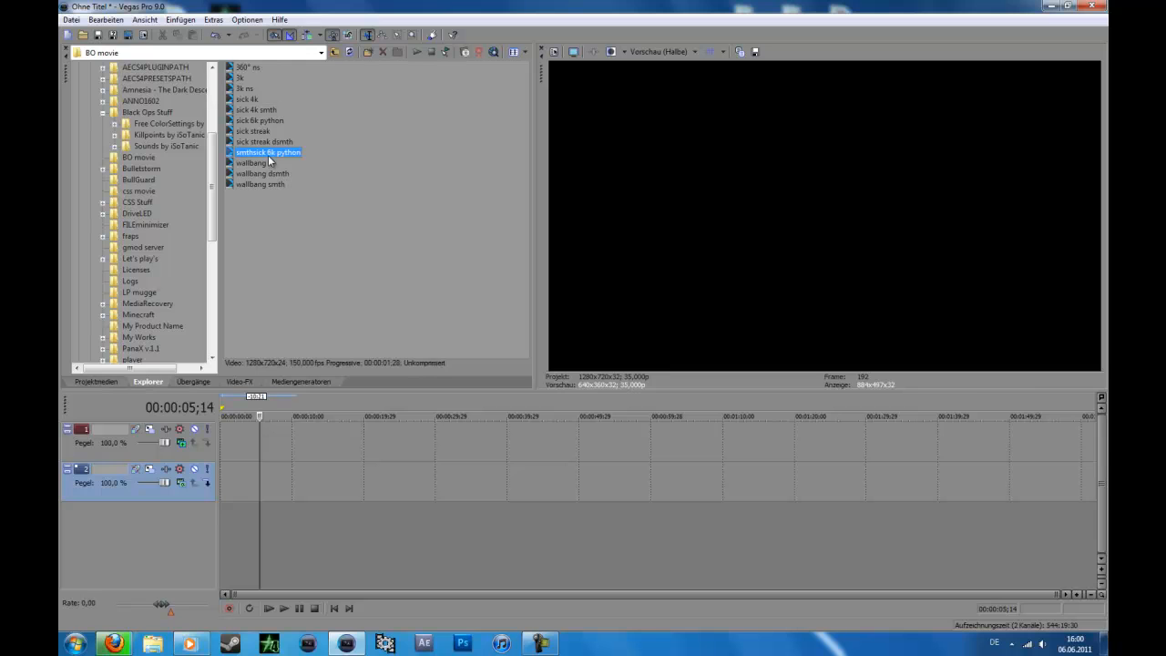
key(Down)
key(Down)
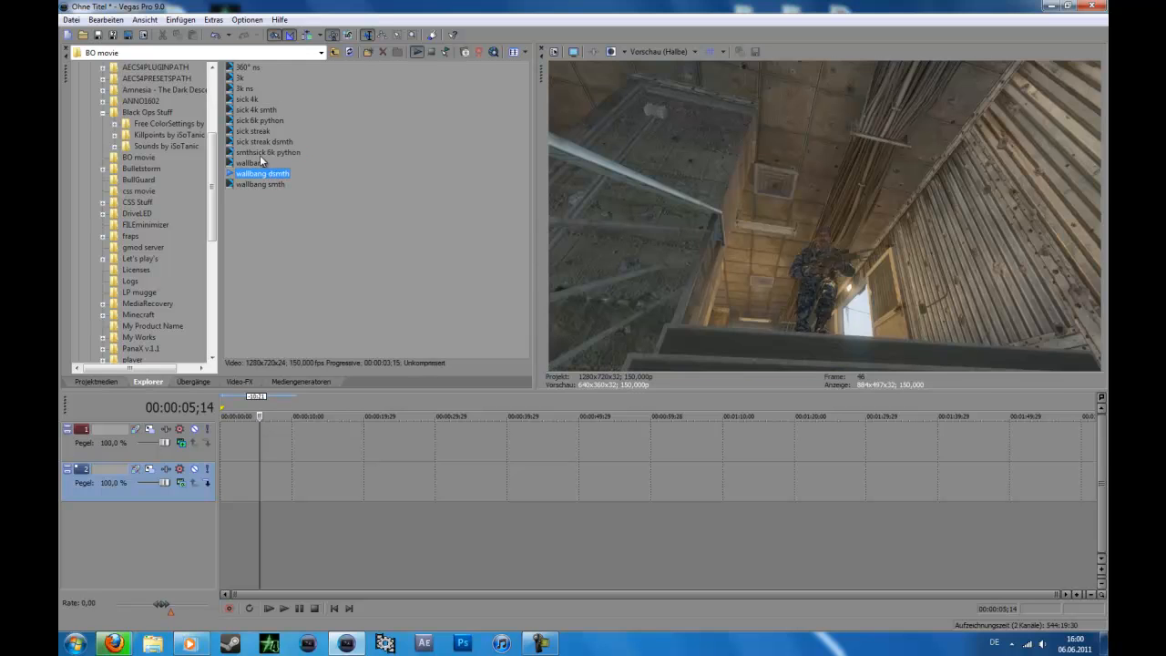
Step: Place the sick streak clip at the start of the lower track and copy it to the same position on the upper track
click(248, 132)
mouse_move(248, 133)
mouse_down()
mouse_move(325, 473)
mouse_move(250, 461)
mouse_move(222, 493)
mouse_up()
click(222, 441)
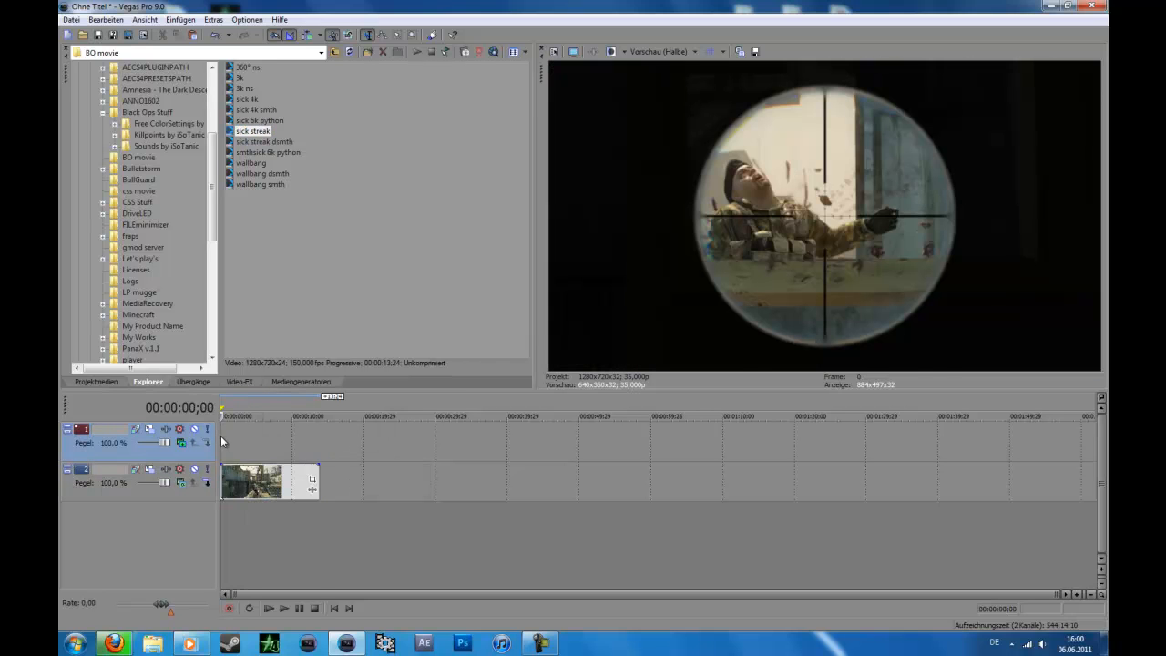
key(ctrl+v)
click(270, 436)
click(256, 437)
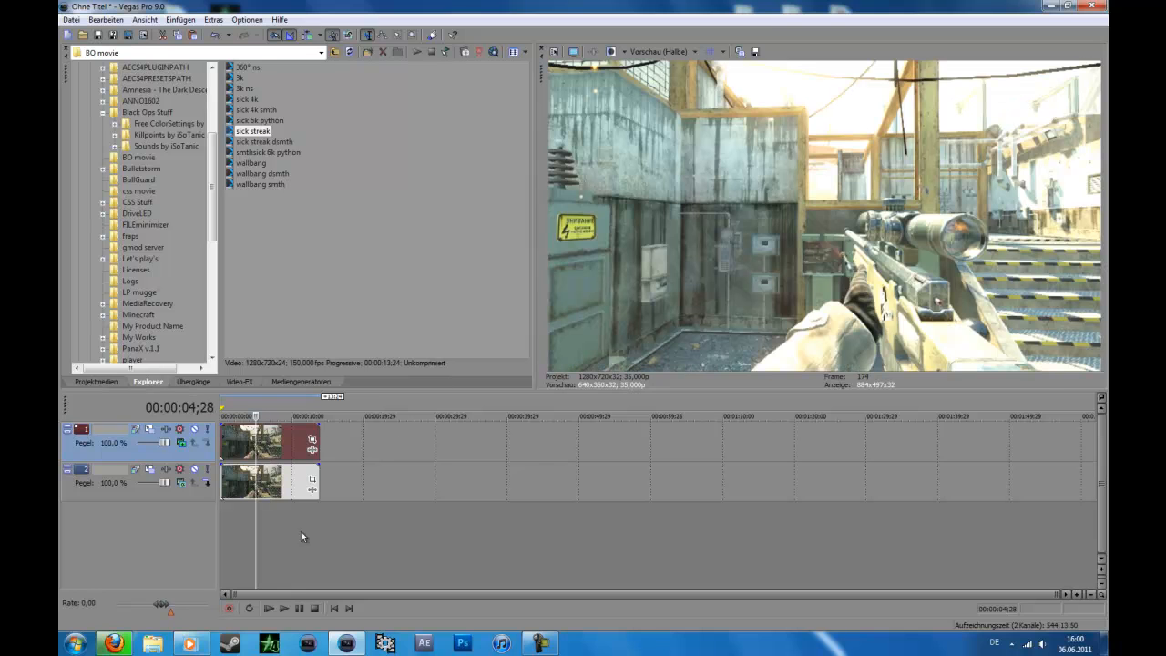
Step: Mute the upper track and apply the No Plugins Base filter package to the sick streak clip on the lower track
click(194, 428)
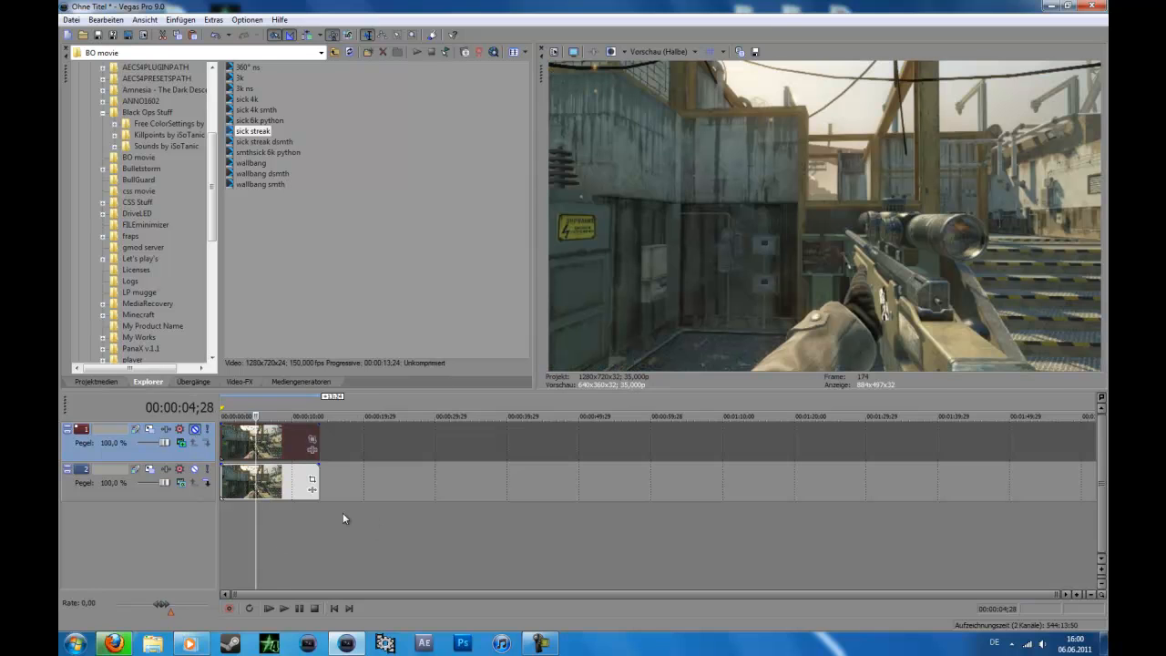
click(311, 492)
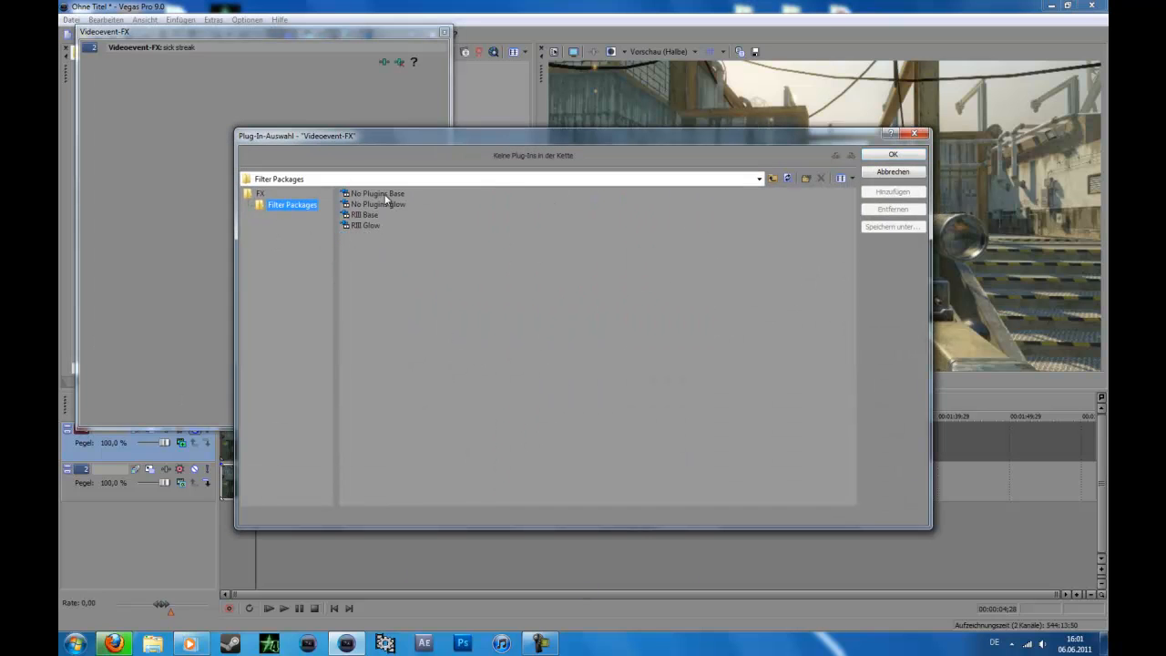
double_click(385, 194)
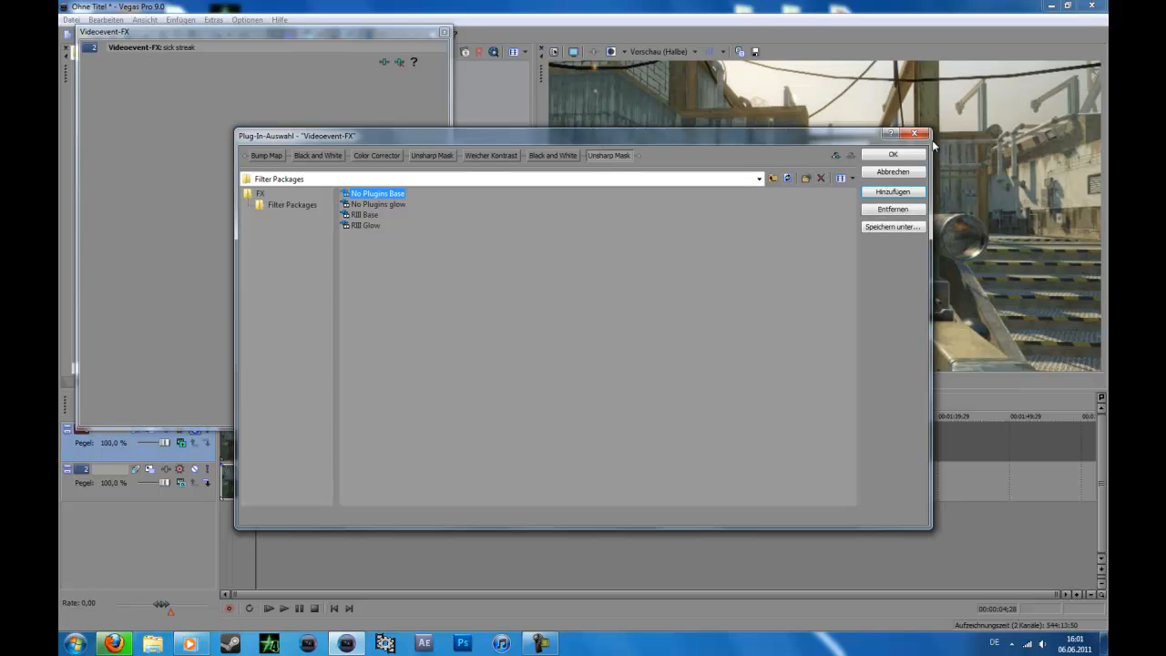
click(904, 157)
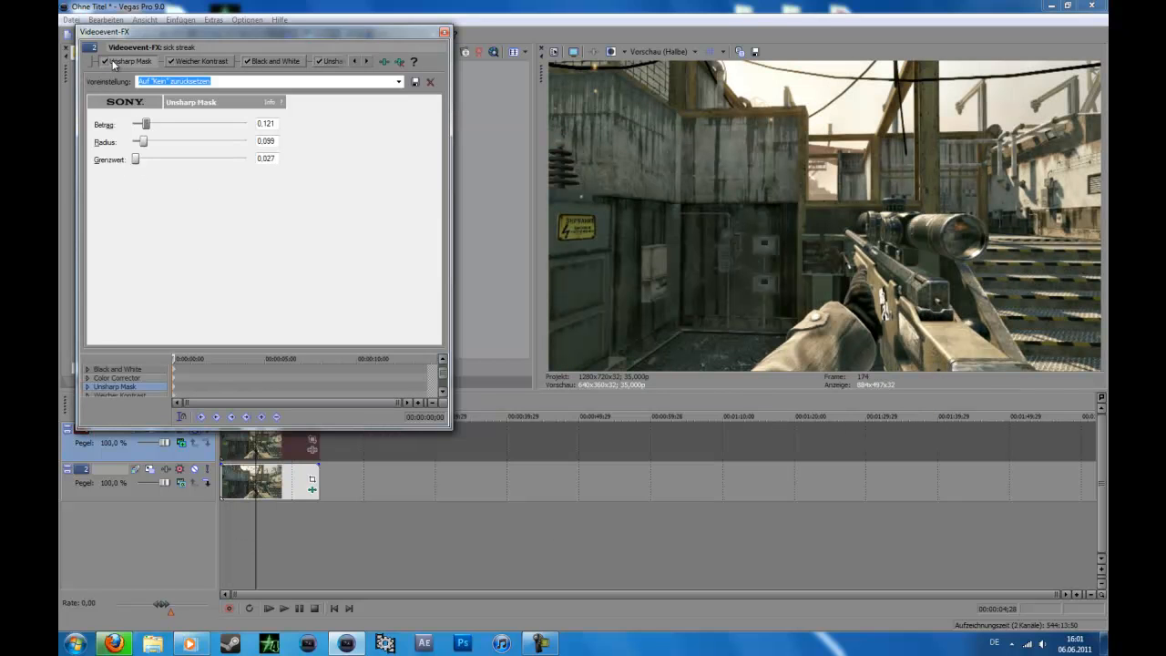
Step: Close the open Firefox window
click(357, 61)
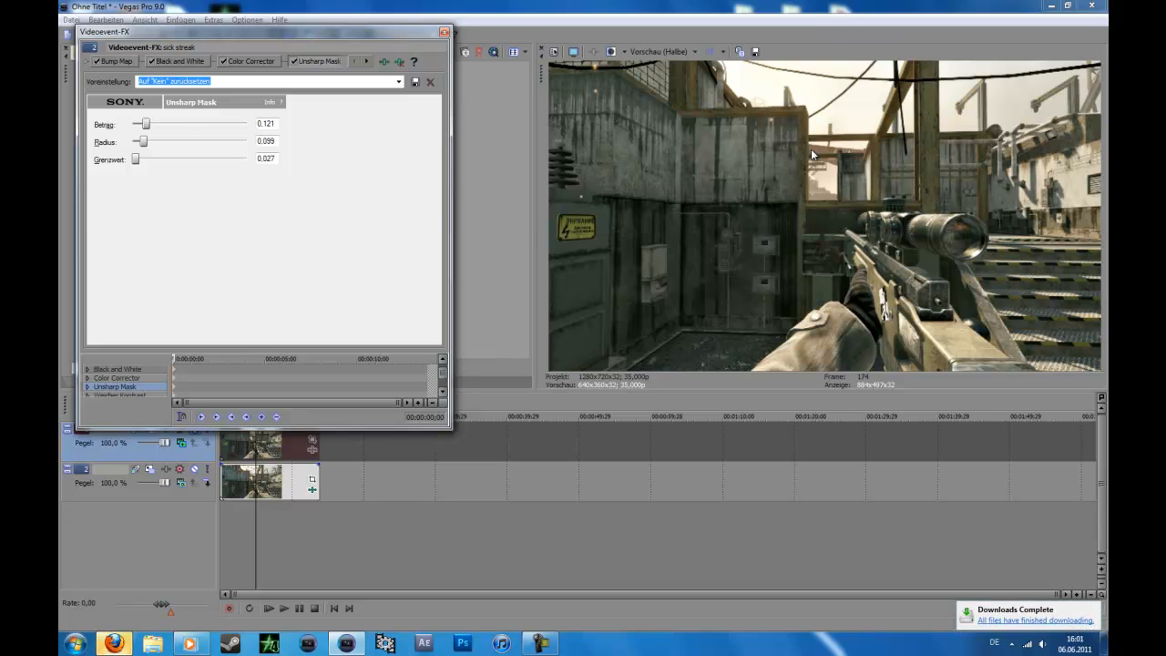
right_click(127, 638)
click(99, 608)
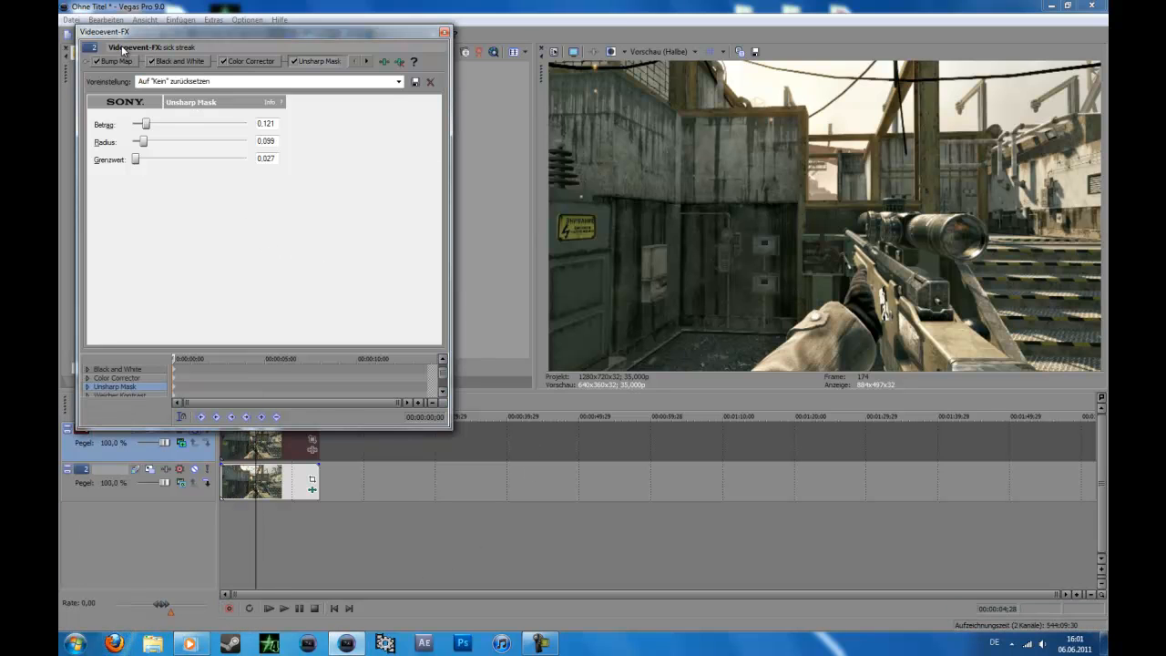
Step: Examine the Bump Map, Black and White and Color Corrector settings of the lower clip, toggling the Color Corrector off and on
click(116, 61)
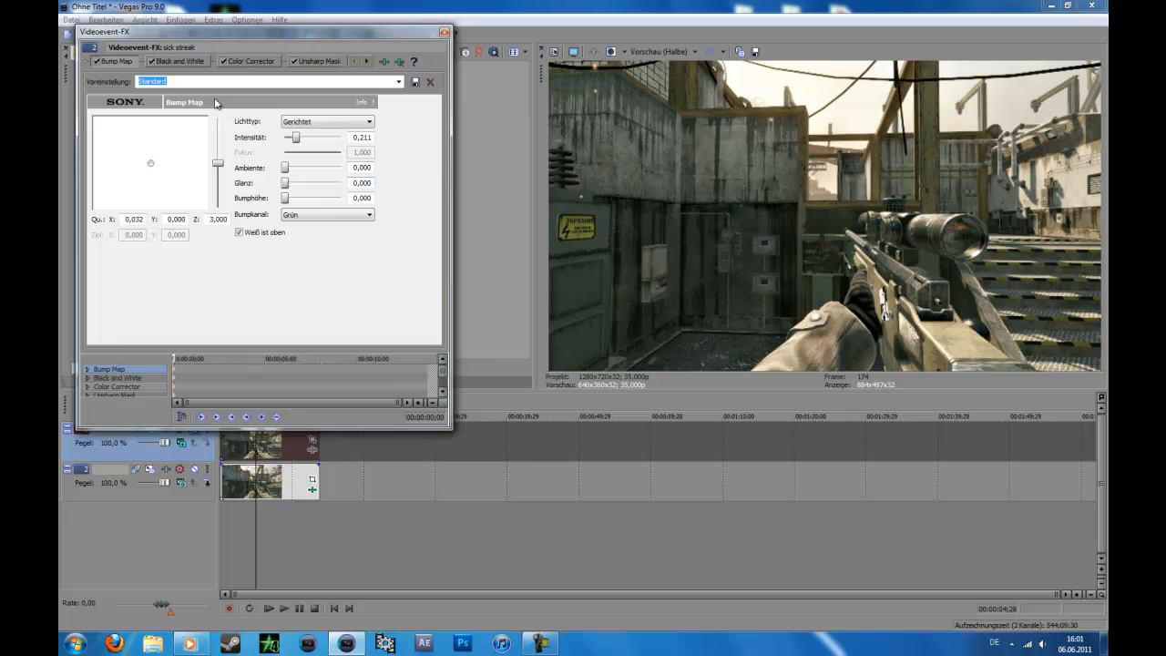
click(189, 64)
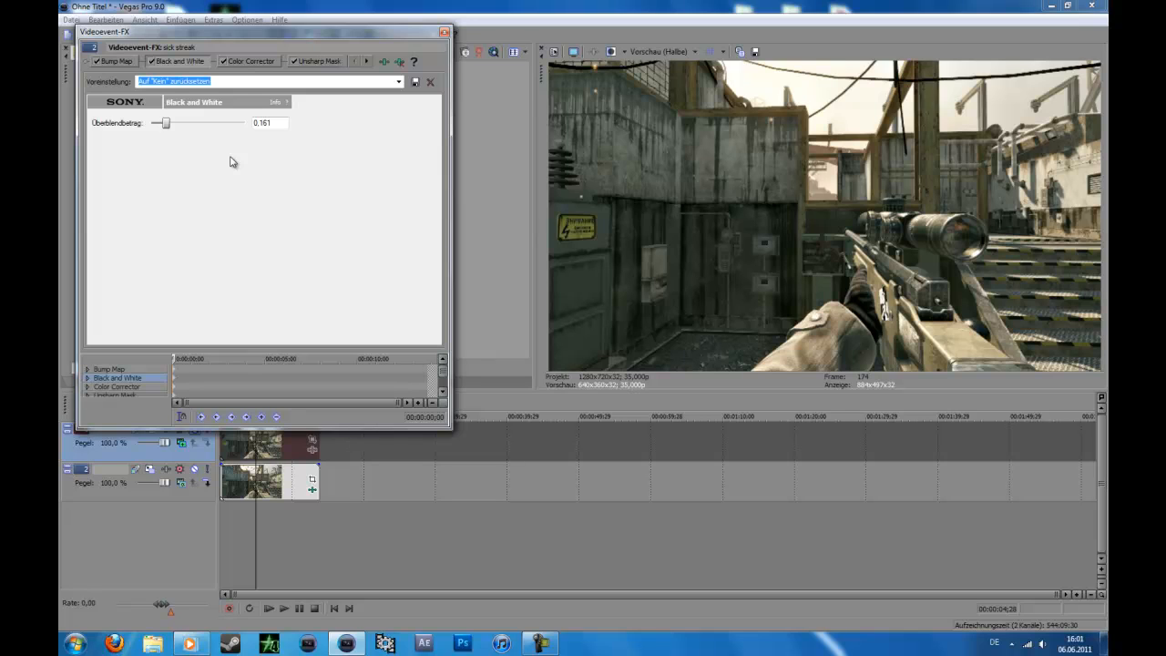
click(261, 62)
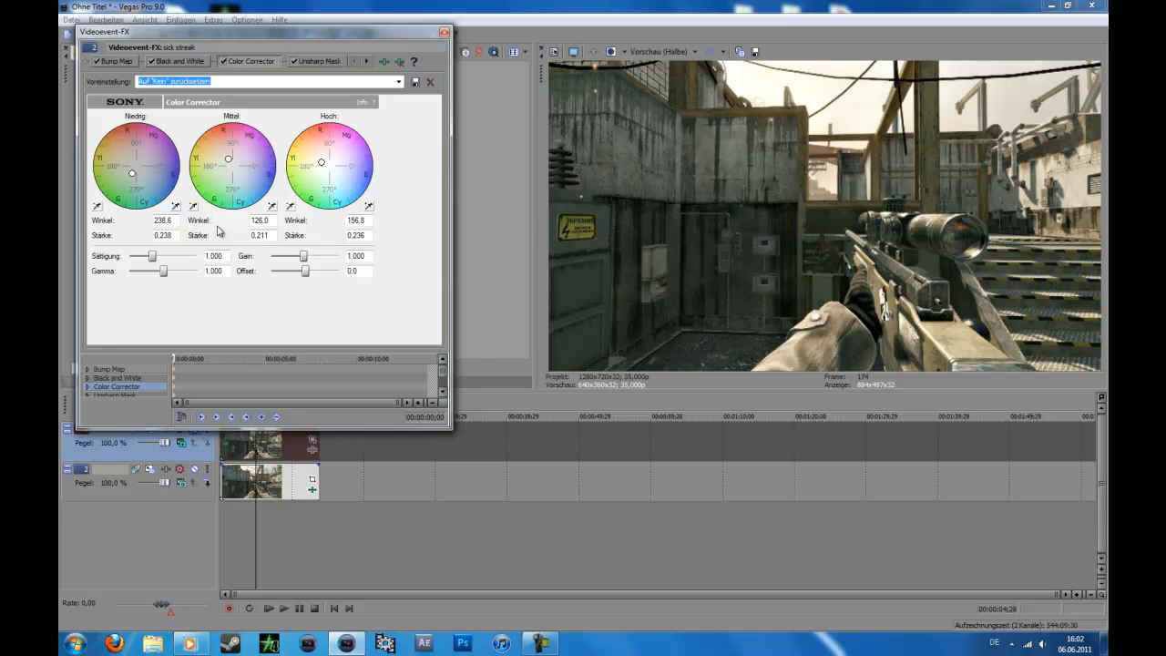
click(170, 219)
click(223, 61)
click(223, 61)
Step: Review the lower clip's Unsharp Mask, Weicher Kontrast, second Black and White and final Unsharp Mask settings, and close its effects window
click(324, 60)
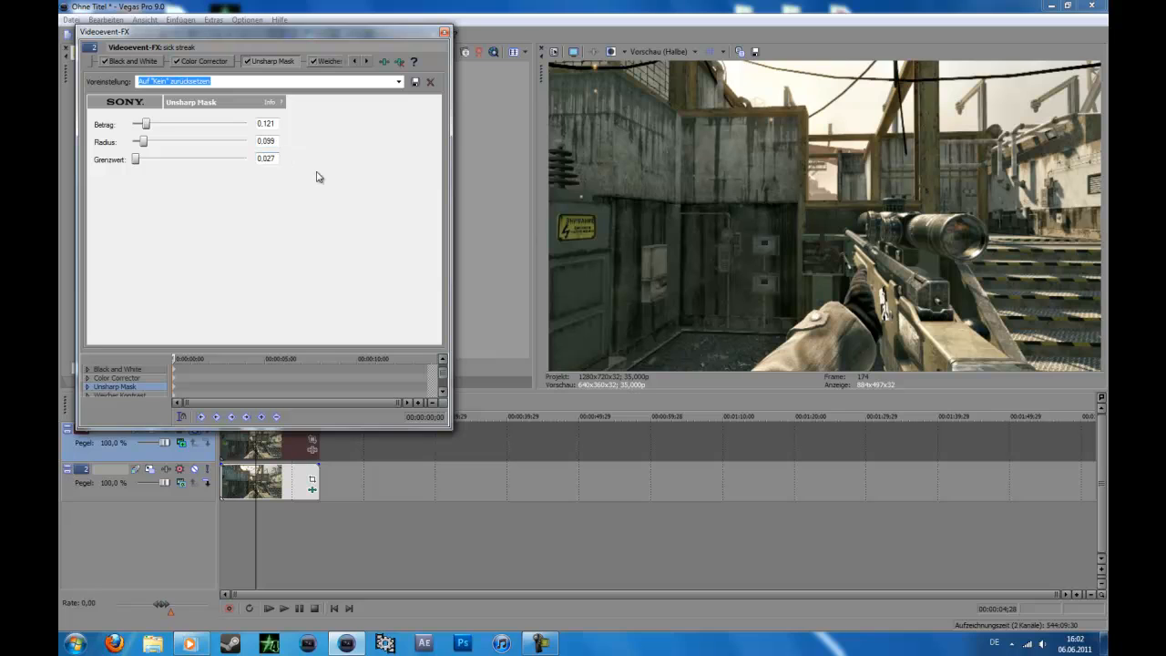
click(366, 62)
click(365, 62)
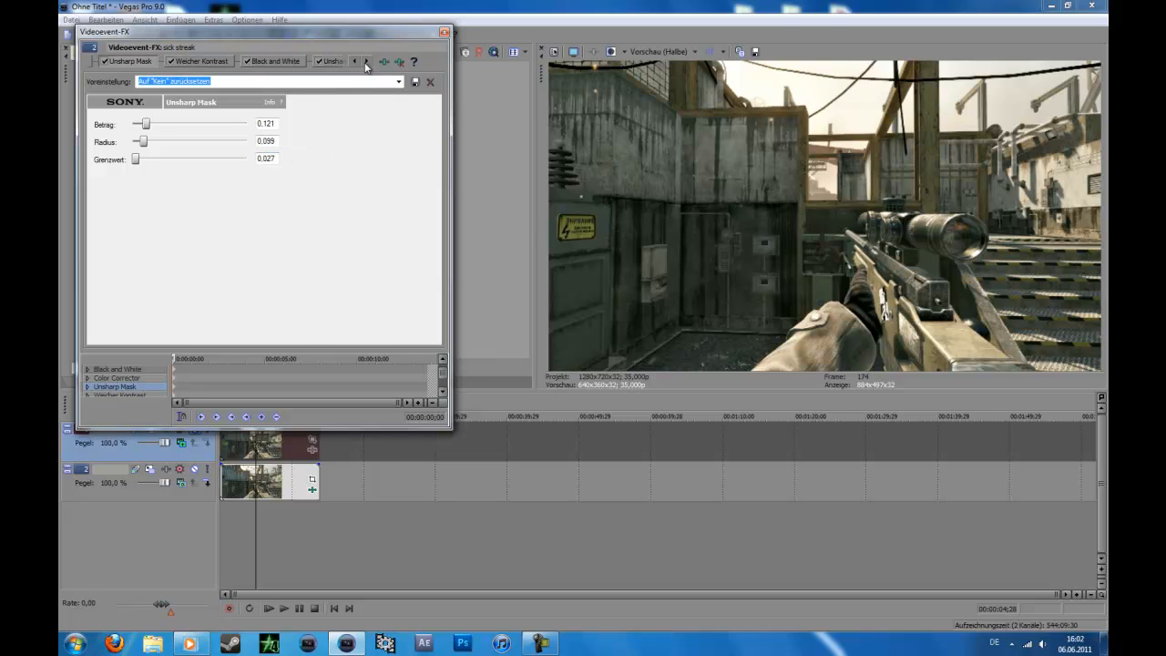
click(211, 65)
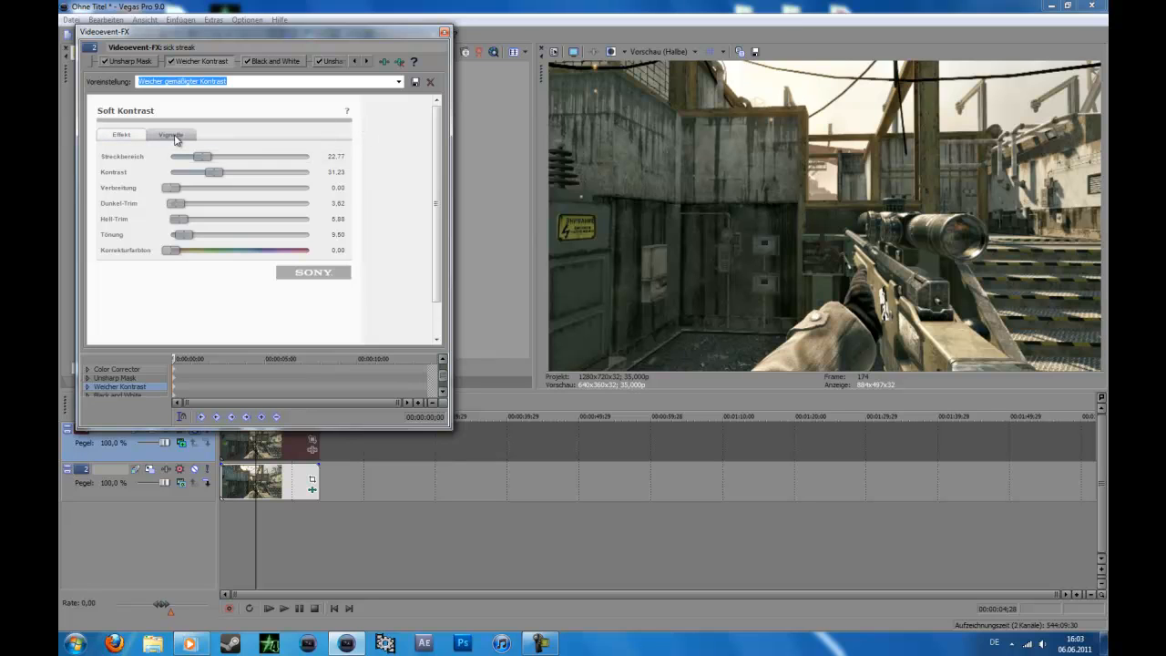
click(273, 62)
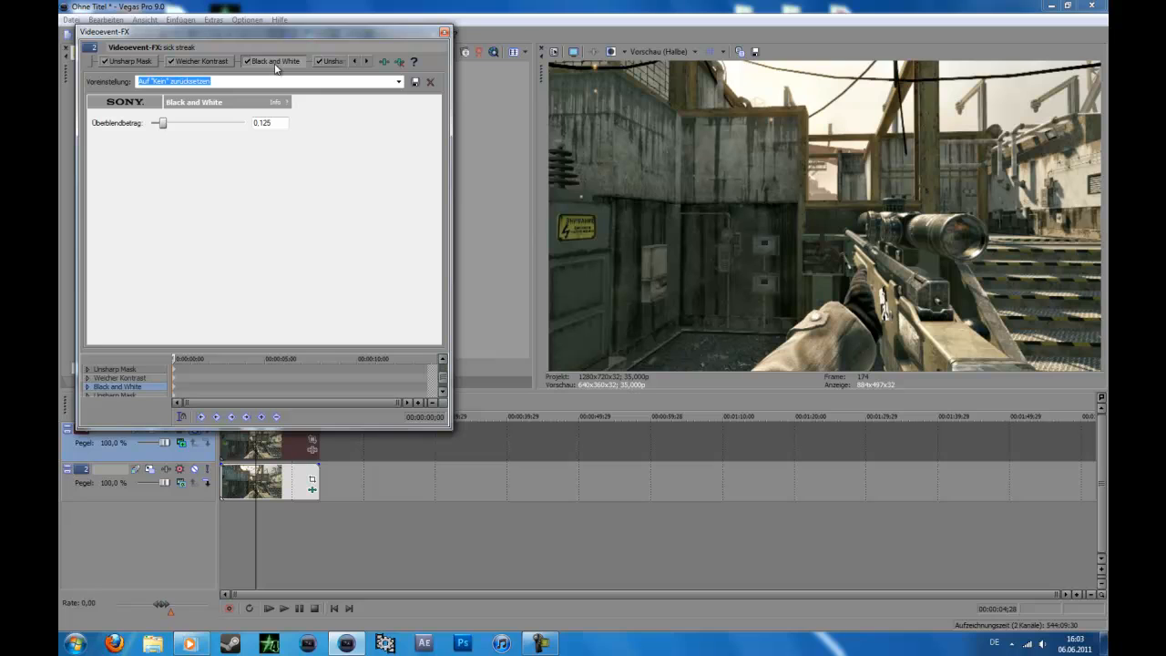
click(329, 61)
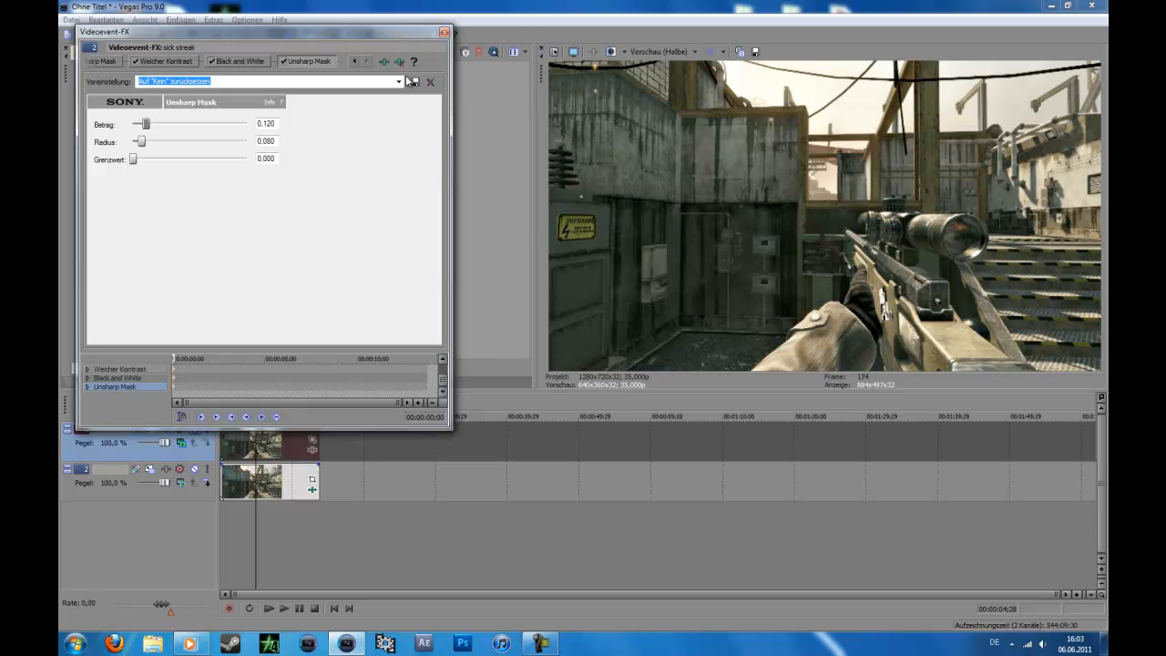
click(445, 32)
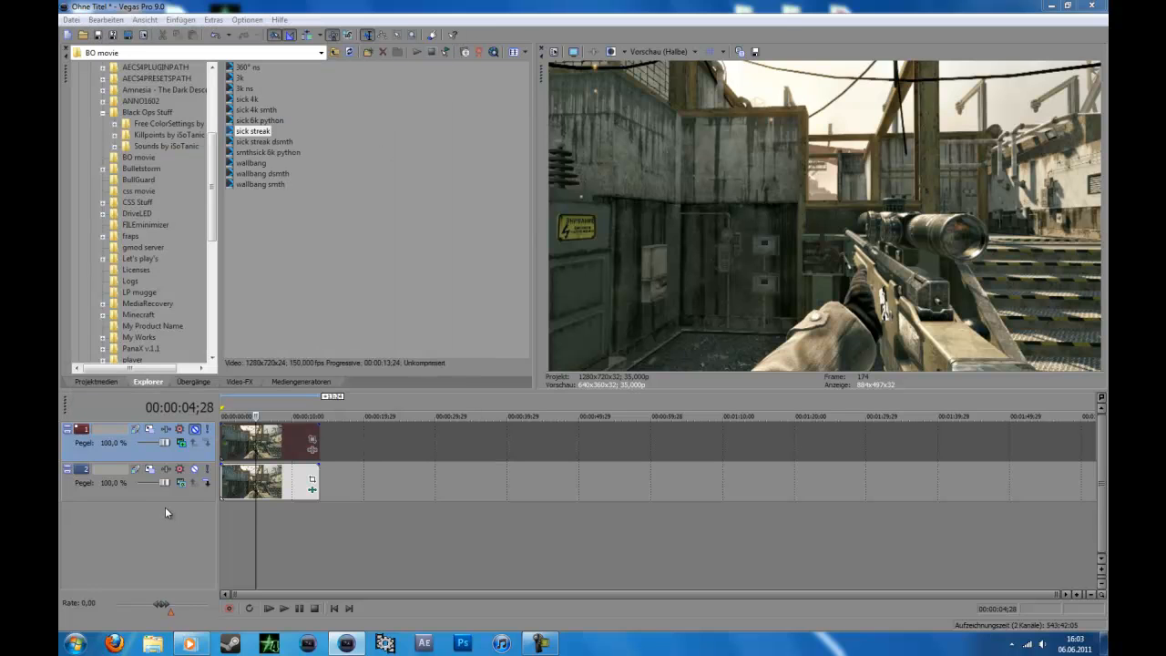
Step: Unmute the upper track and apply the No Plugins glow filter package to its sick streak clip
click(194, 429)
click(194, 430)
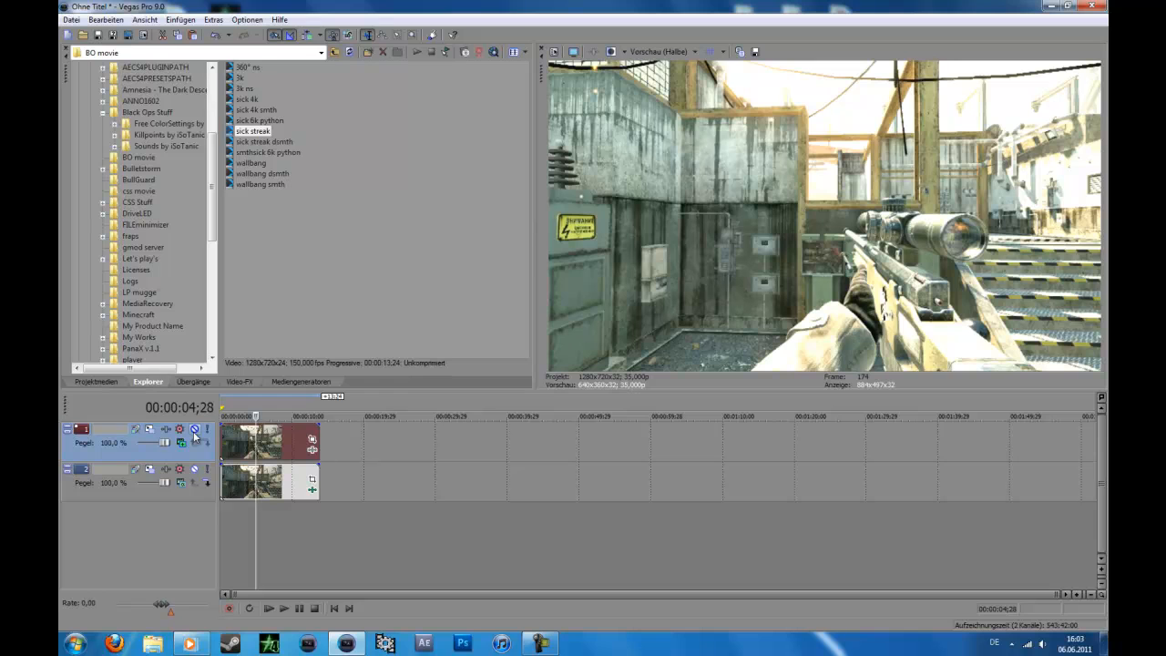
click(310, 440)
double_click(369, 204)
click(892, 154)
Step: Set the upper clip's Cookie Cutter to X repetition 1 and size 0.500, and switch the preview quality to Vorschau (Voll)
drag(277, 189, 271, 188)
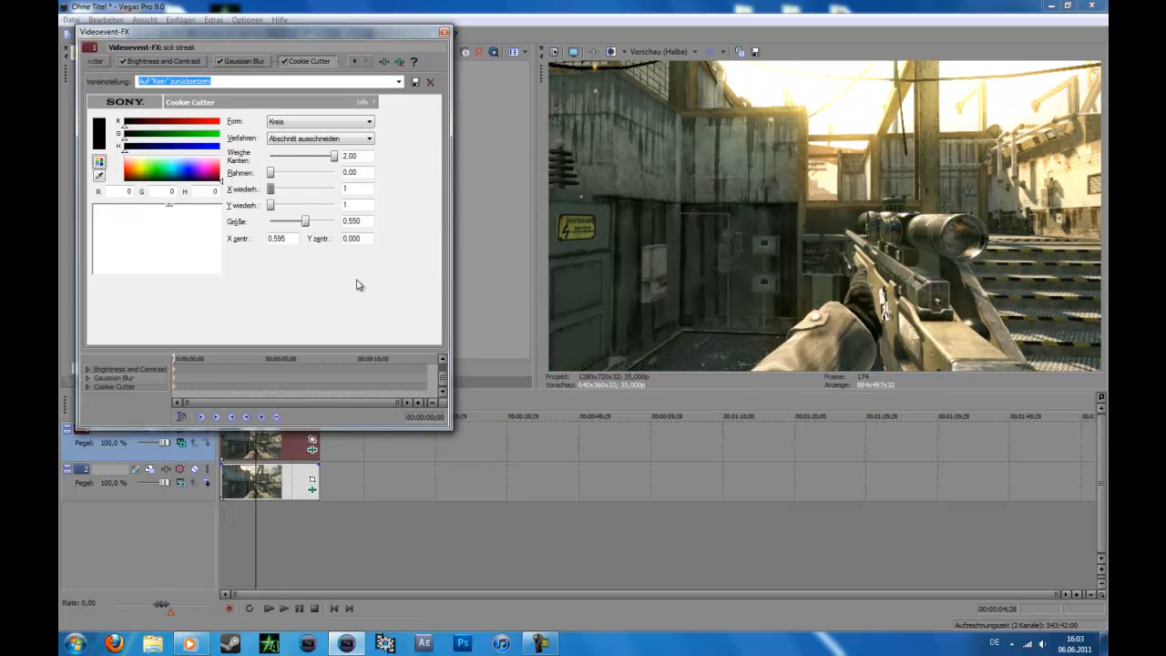
drag(305, 226, 302, 227)
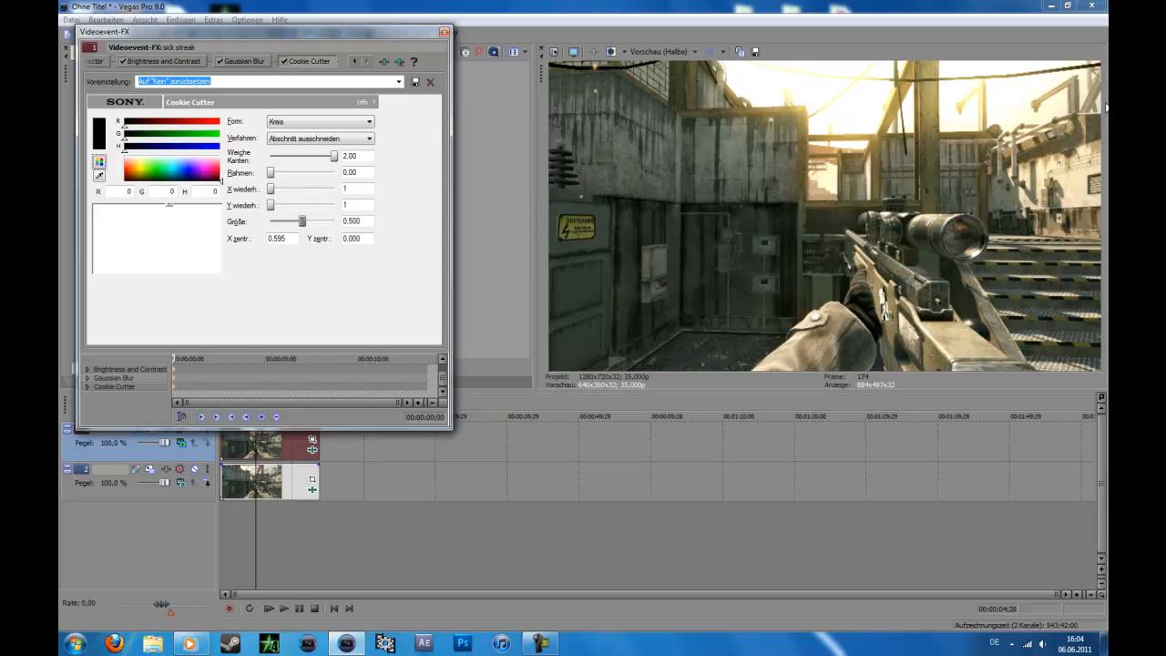
click(670, 51)
click(734, 91)
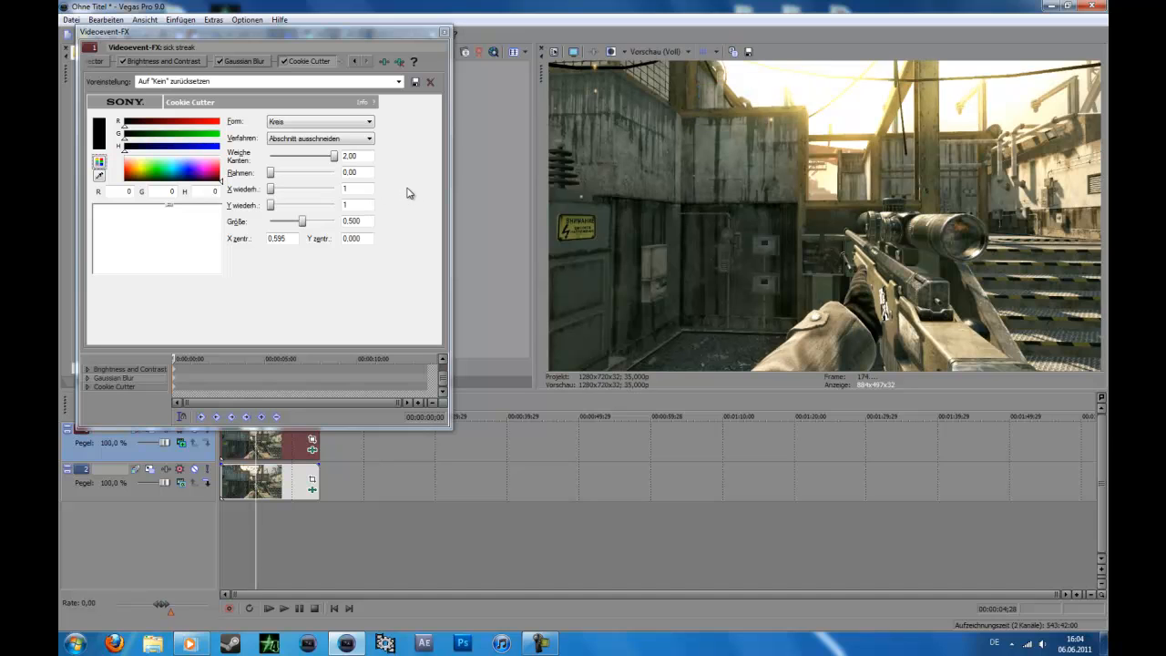
Step: Adjust the Hoch colour wheel in the upper clip's Color Corrector, trying different tints and ending on a warm orange-yellow
click(353, 61)
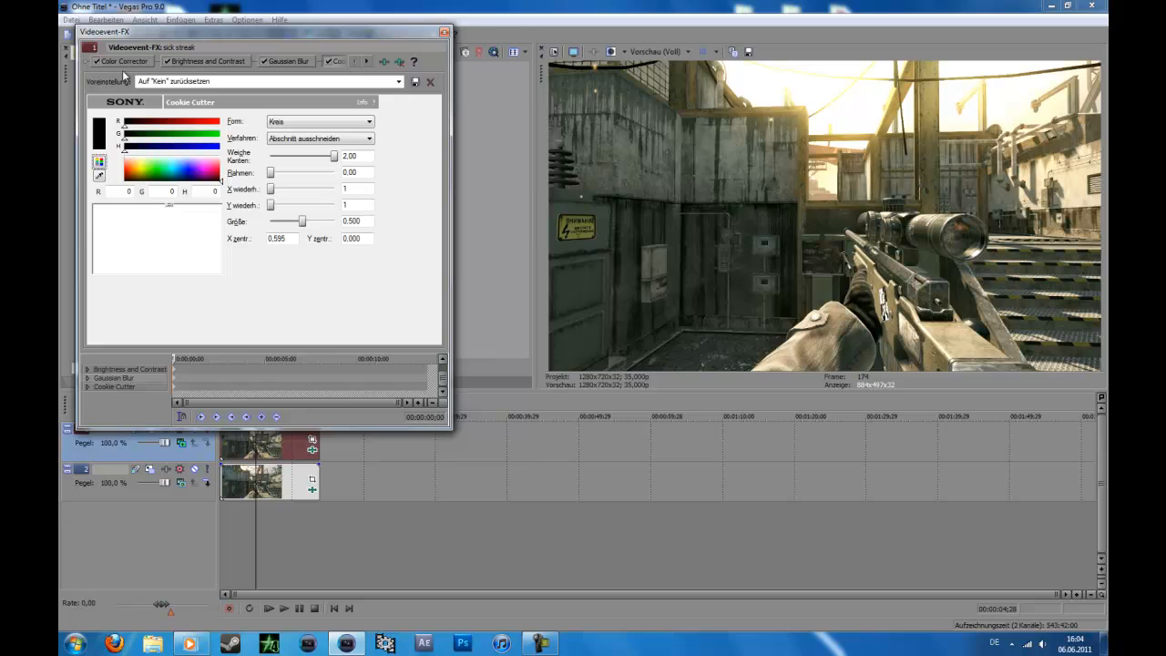
click(121, 61)
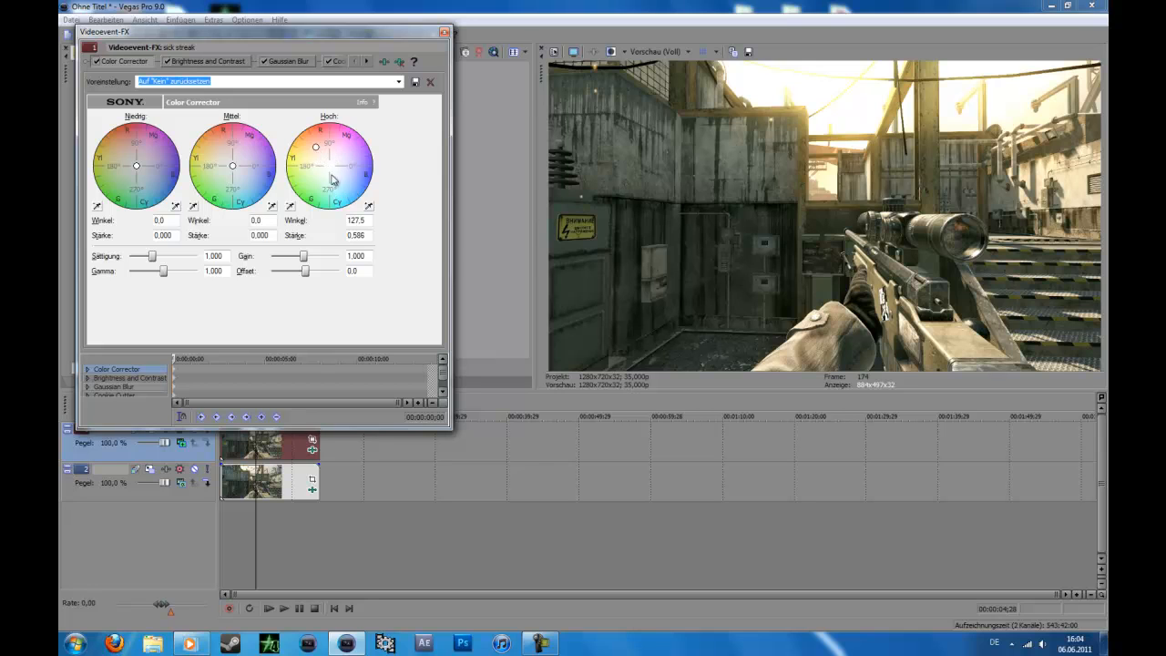
mouse_move(316, 148)
mouse_down()
mouse_move(356, 194)
mouse_move(344, 185)
mouse_up()
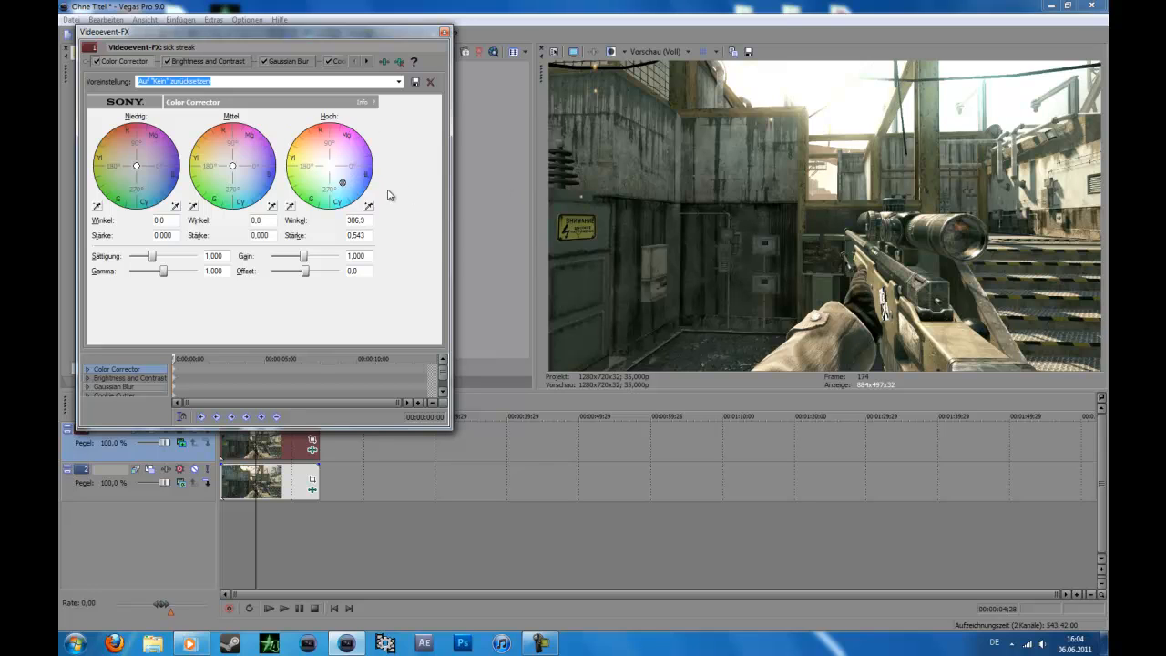
drag(342, 182, 320, 155)
drag(320, 155, 308, 153)
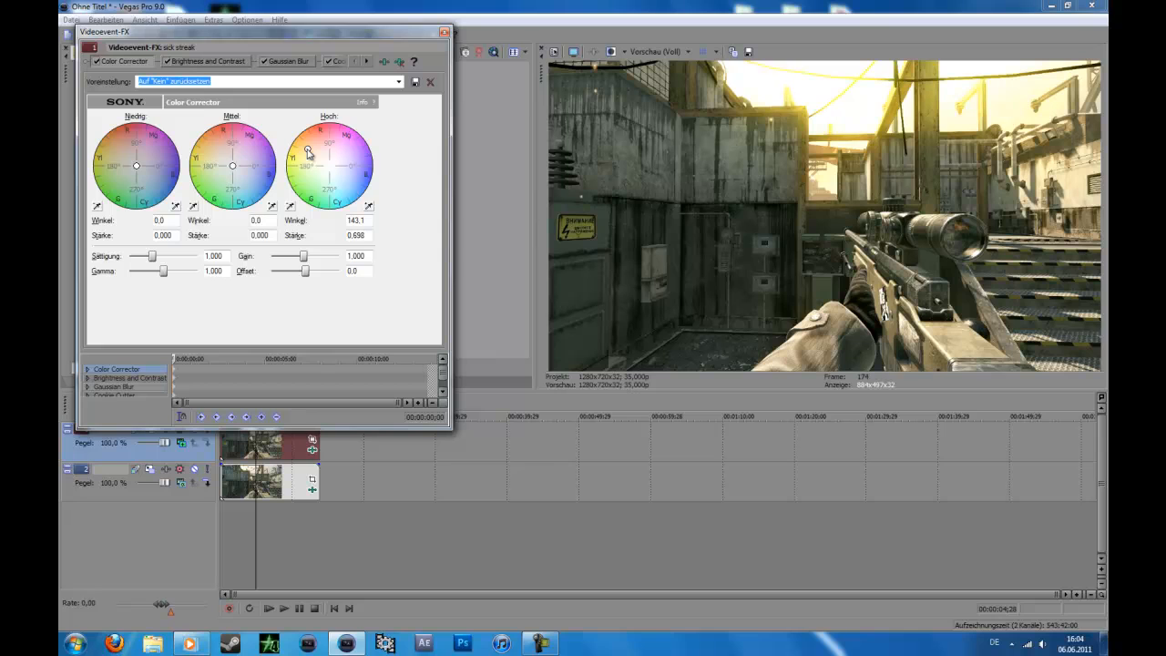
drag(308, 153, 318, 153)
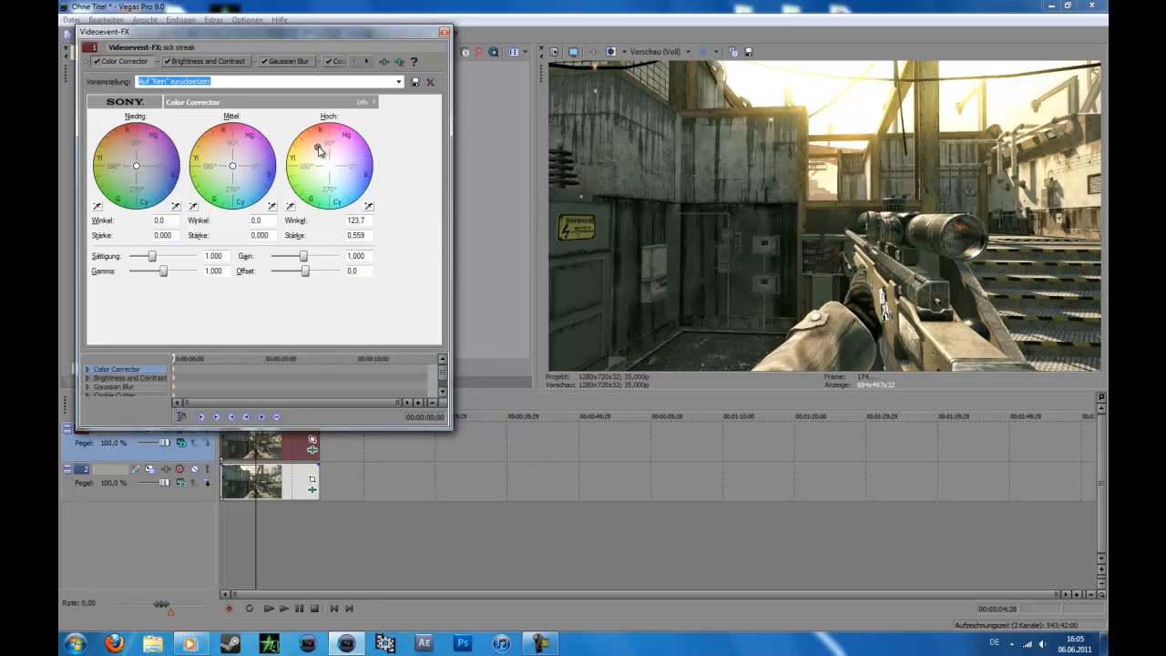
Step: Review the upper clip's Brightness and Contrast settings and set its Gaussian Blur vertical range to about 0.201
click(204, 65)
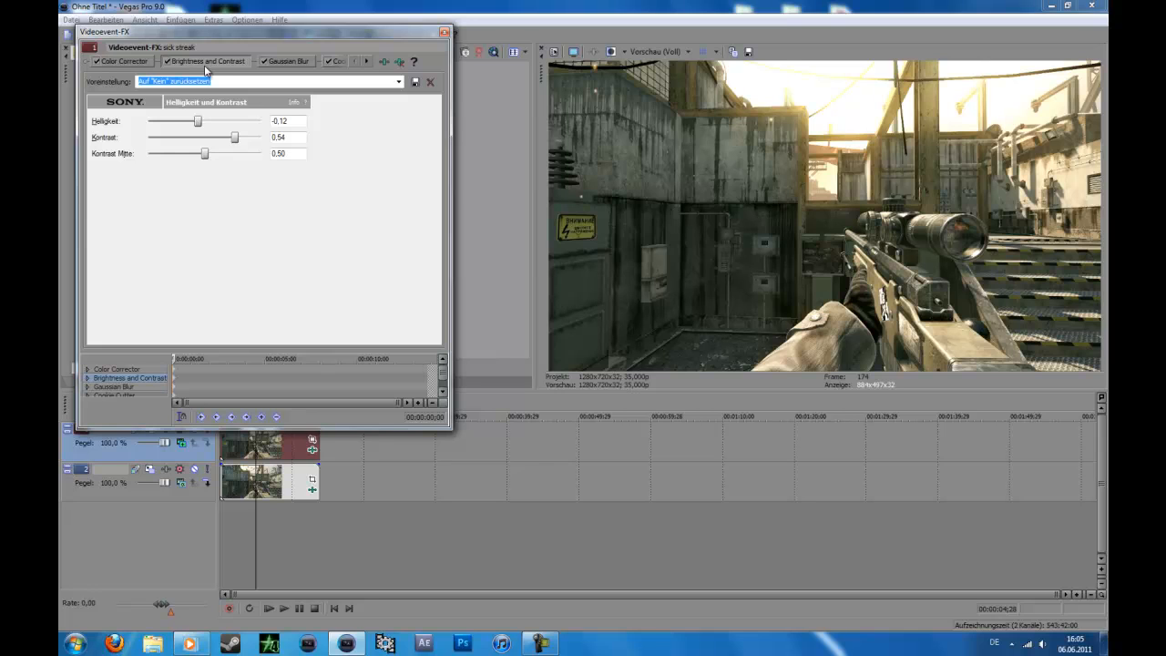
click(288, 64)
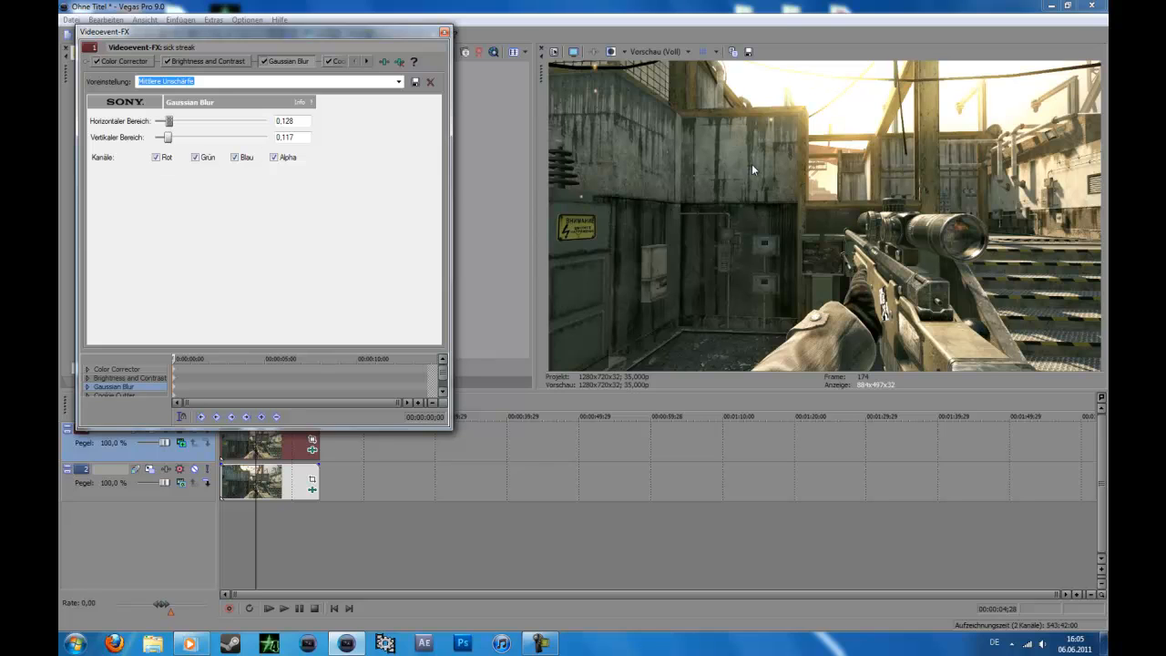
drag(167, 137, 178, 141)
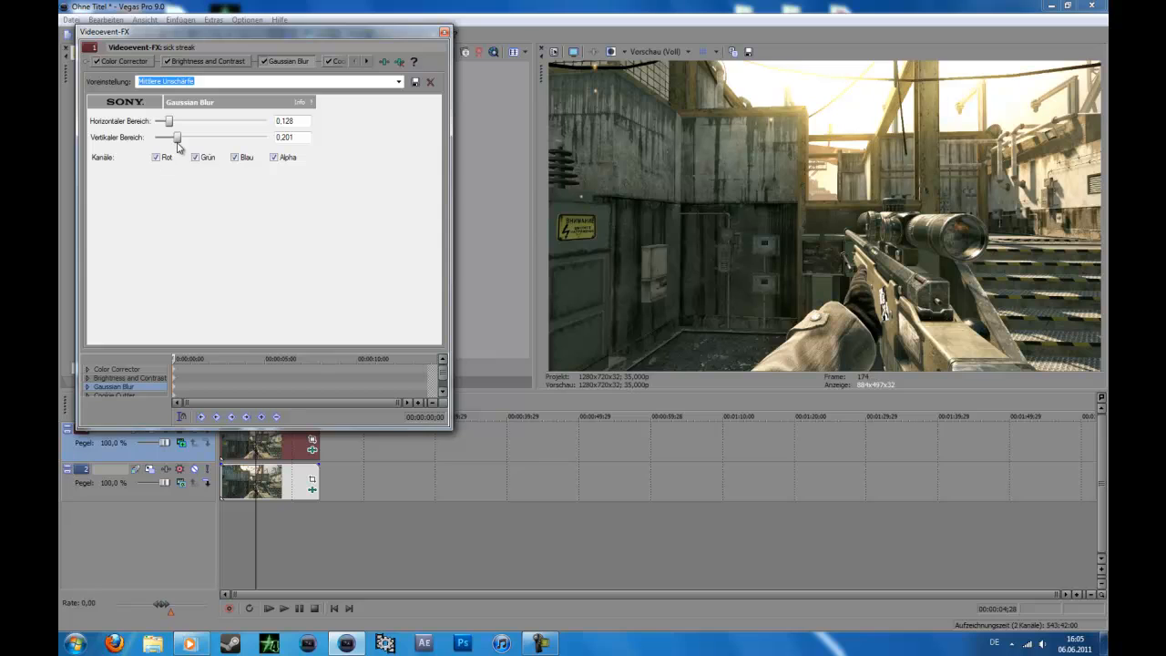
Step: With the playhead at 00:00:08;03, set the upper clip's Cookie Cutter X centre to about 0.486 and size to about 0.690
click(368, 60)
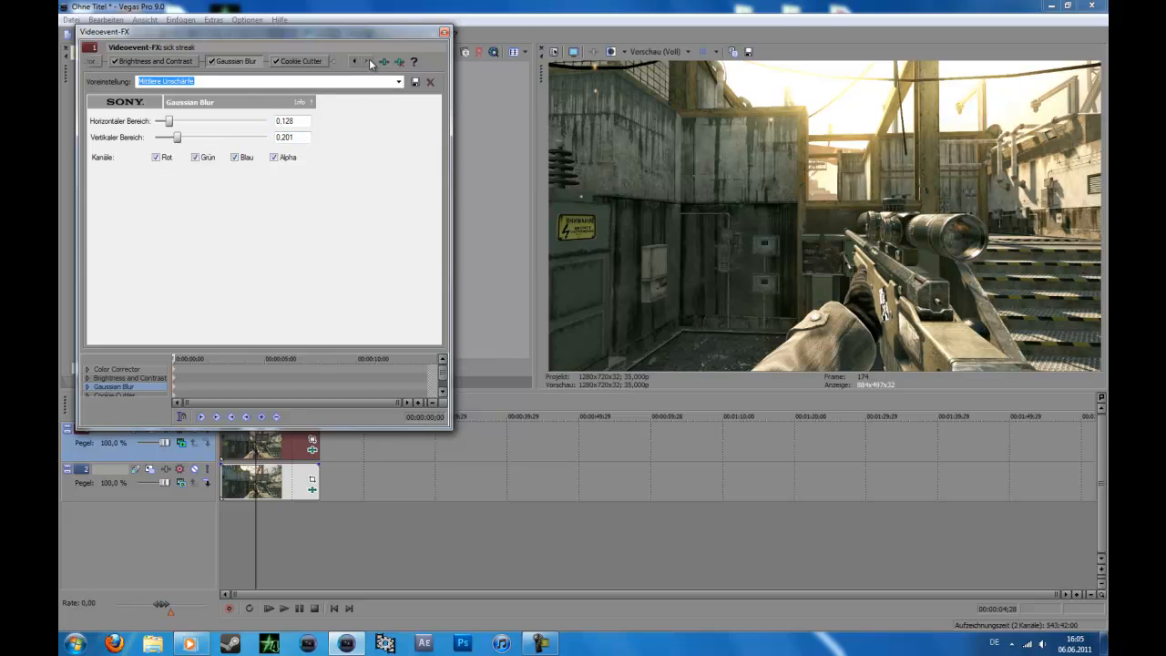
click(298, 64)
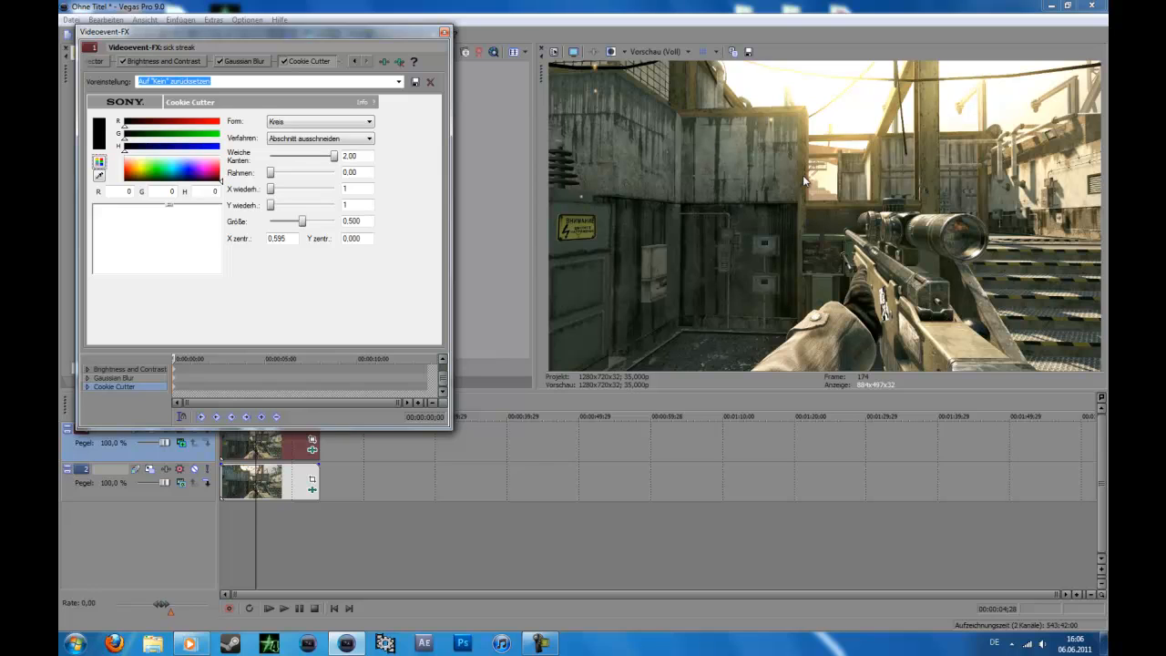
click(281, 459)
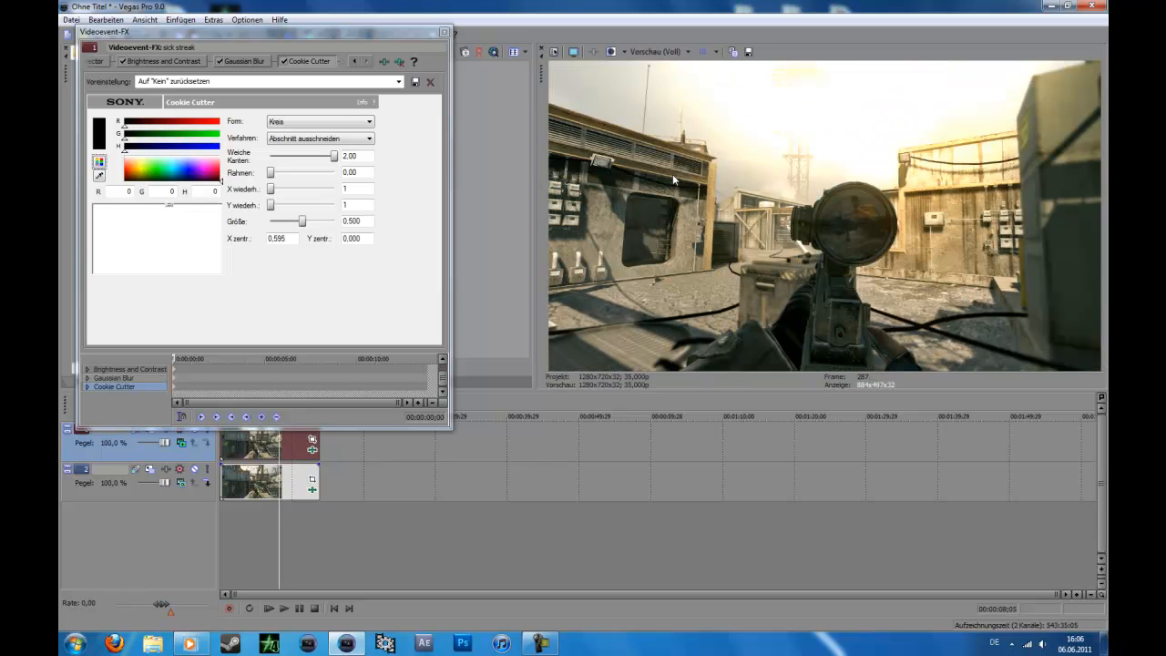
drag(168, 203, 156, 203)
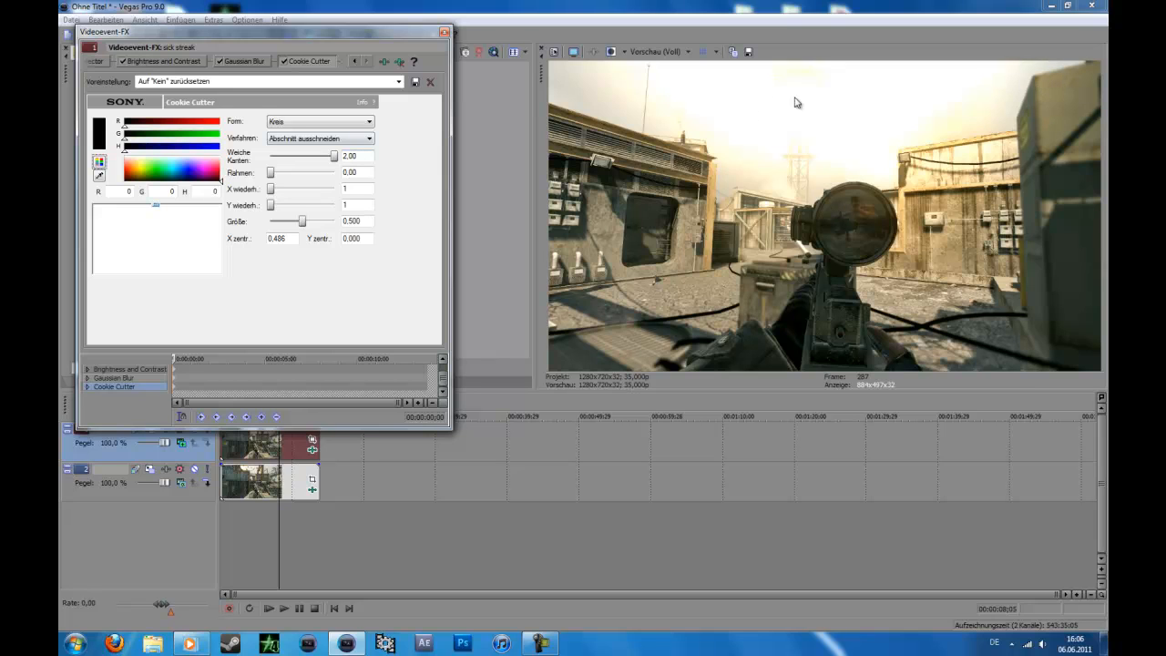
drag(303, 221, 310, 222)
drag(311, 222, 317, 221)
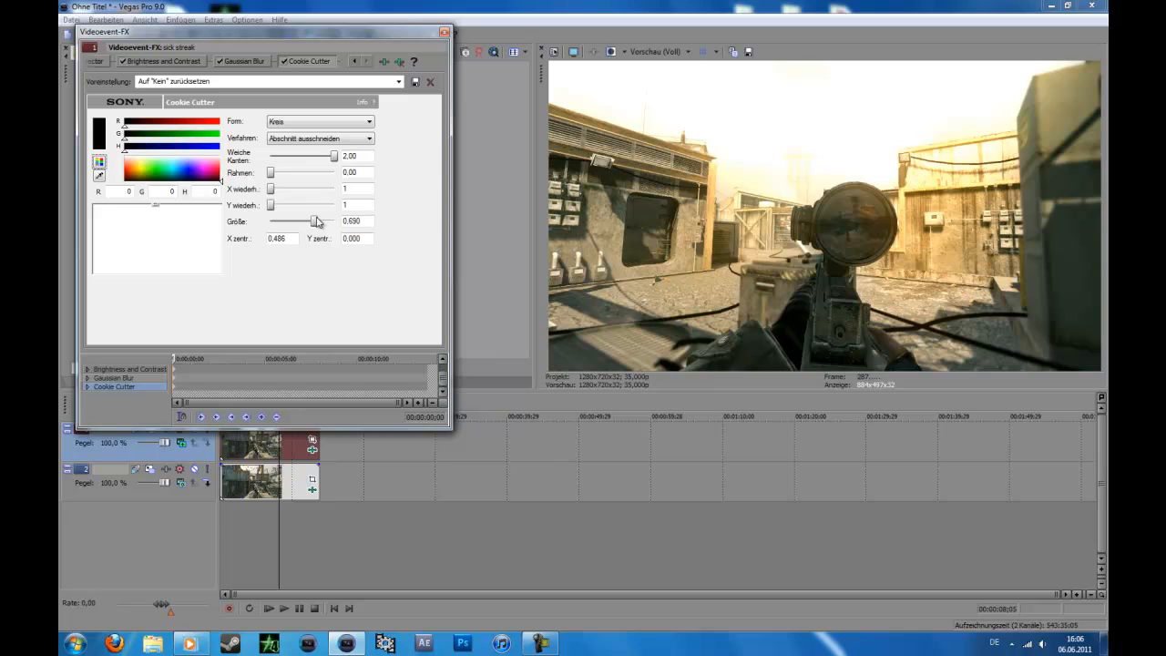